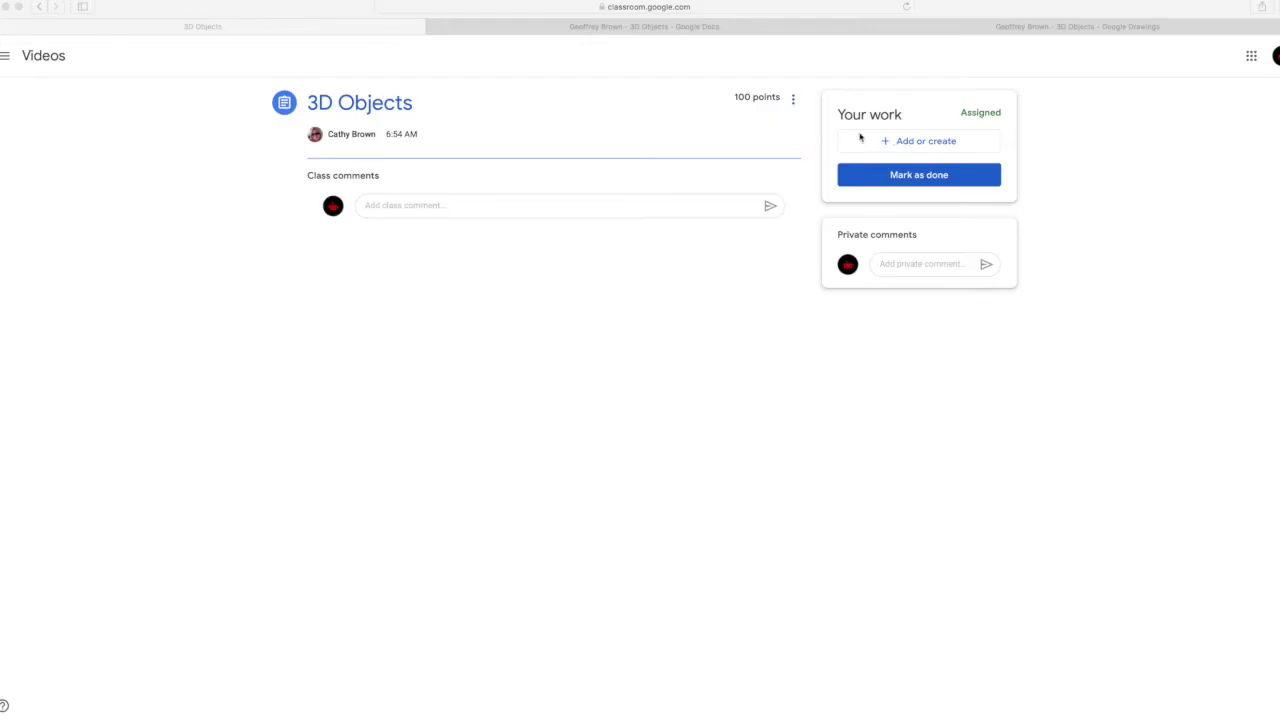
- Create a new Drawings attachment on the 3D Objects assignment and open its blank canvas
{"action": "left_click", "coordinate": [897, 143]}
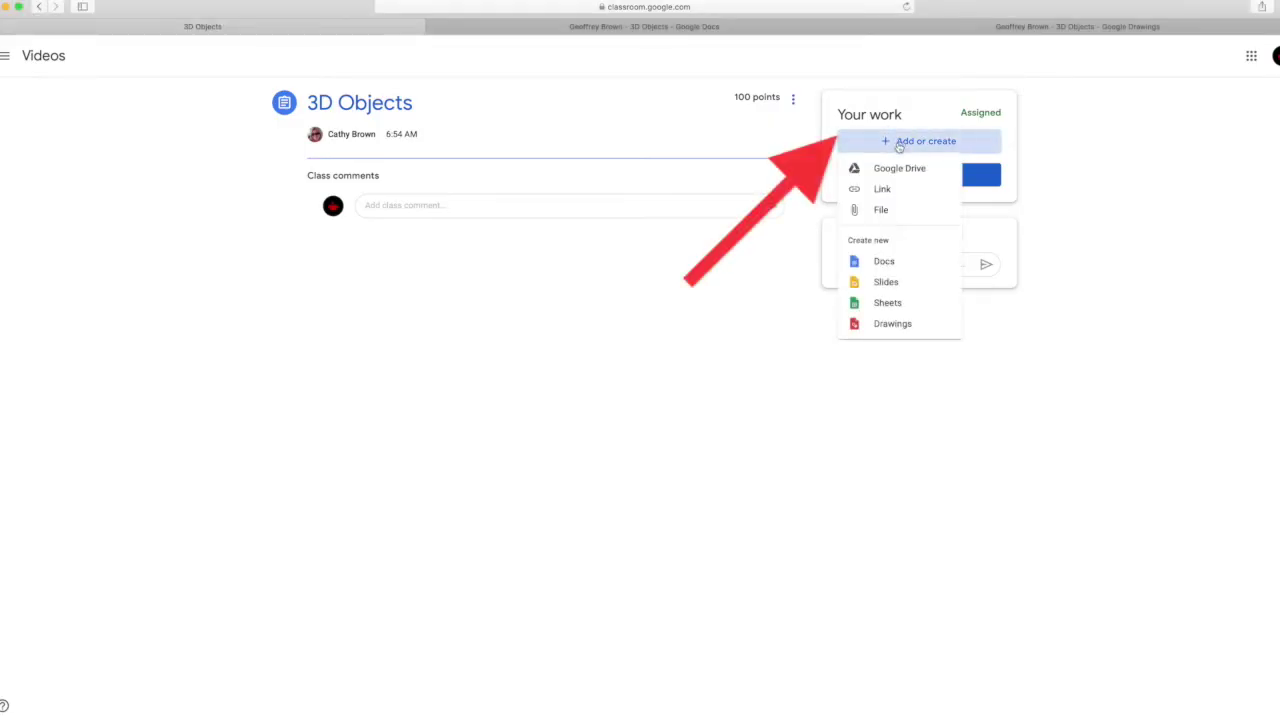
{"action": "left_click", "coordinate": [900, 325]}
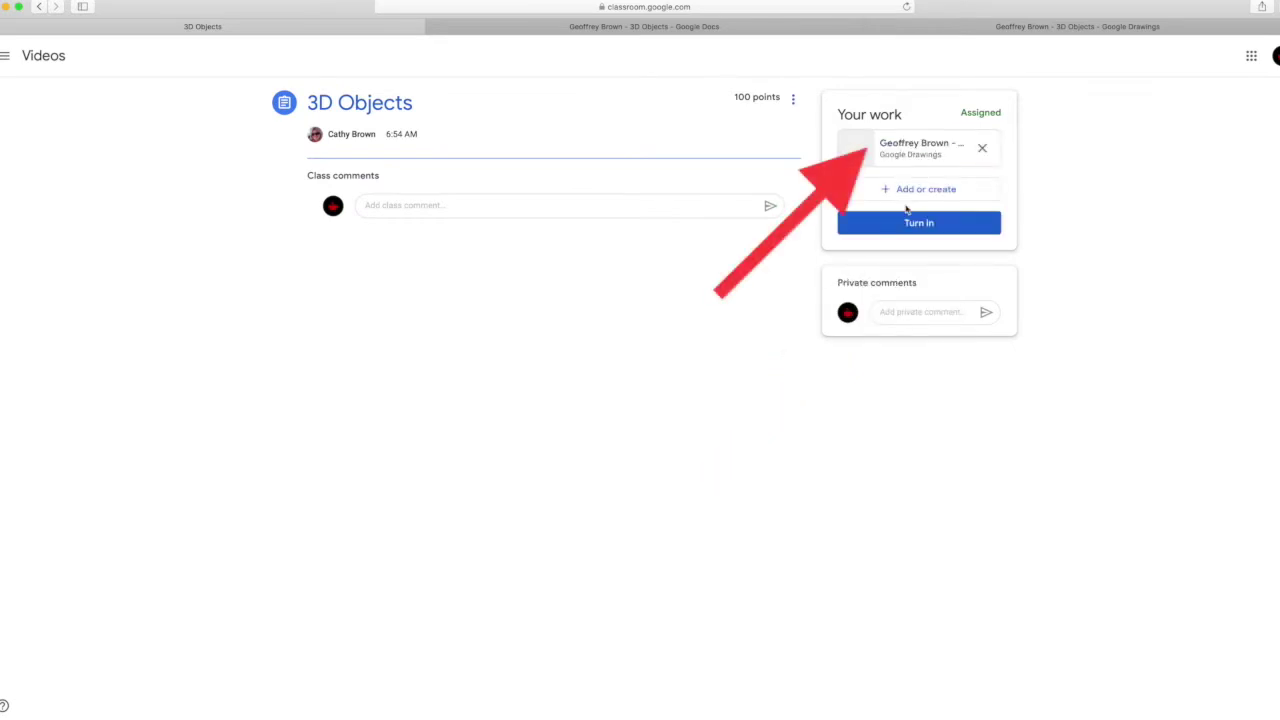
{"action": "left_click", "coordinate": [900, 150]}
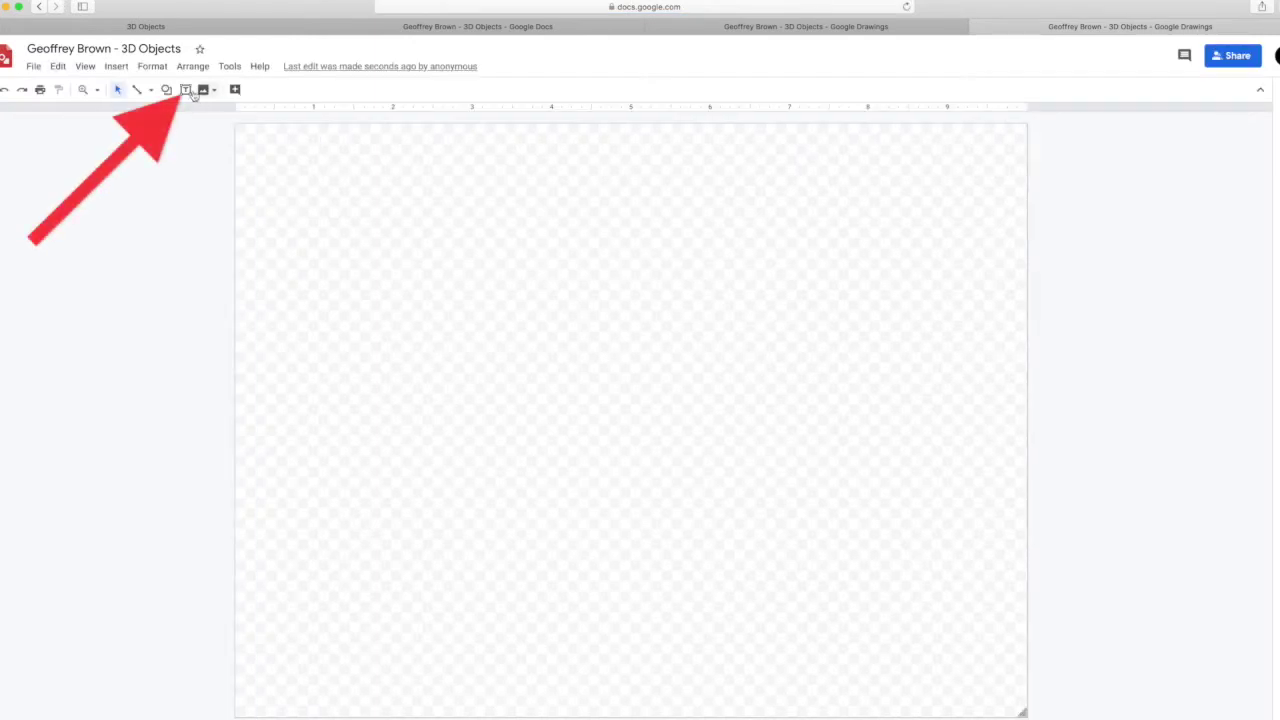
- Add a title text box across the top, centred, in Bangers size 30
{"action": "left_click_drag", "start_coordinate": [372, 152], "coordinate": [938, 233]}
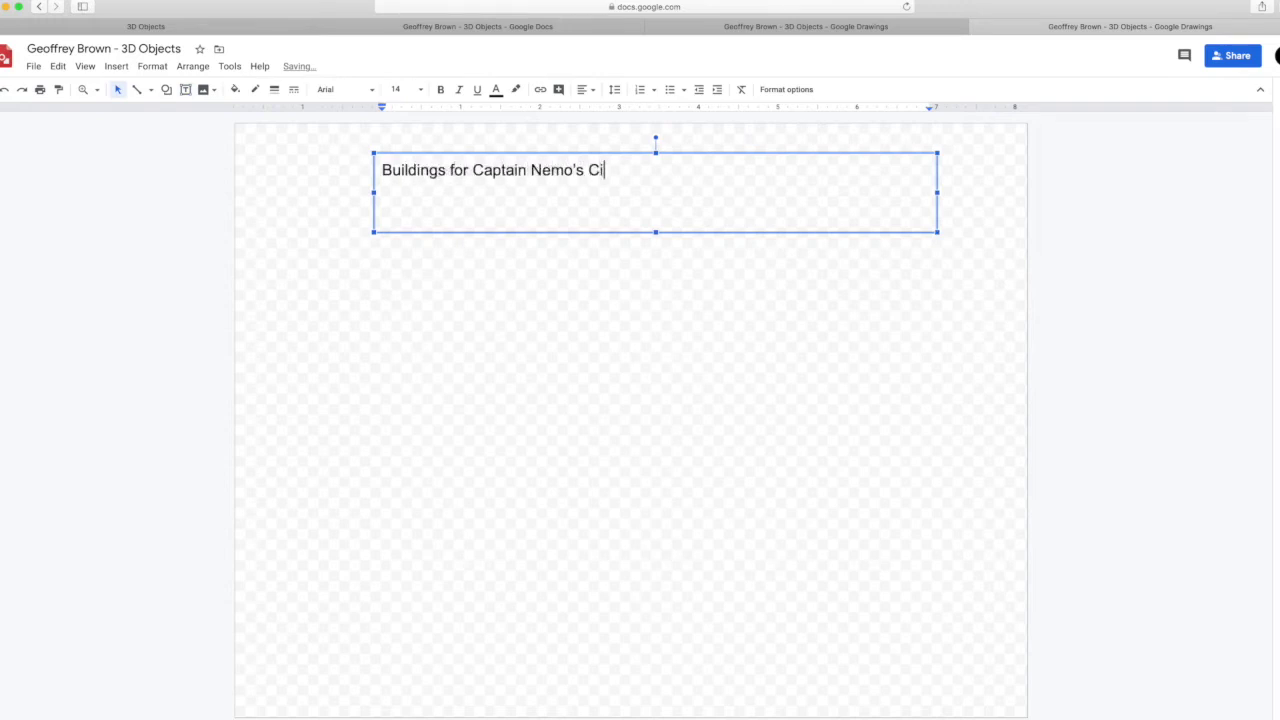
{"action": "left_click_drag", "start_coordinate": [622, 170], "coordinate": [378, 168]}
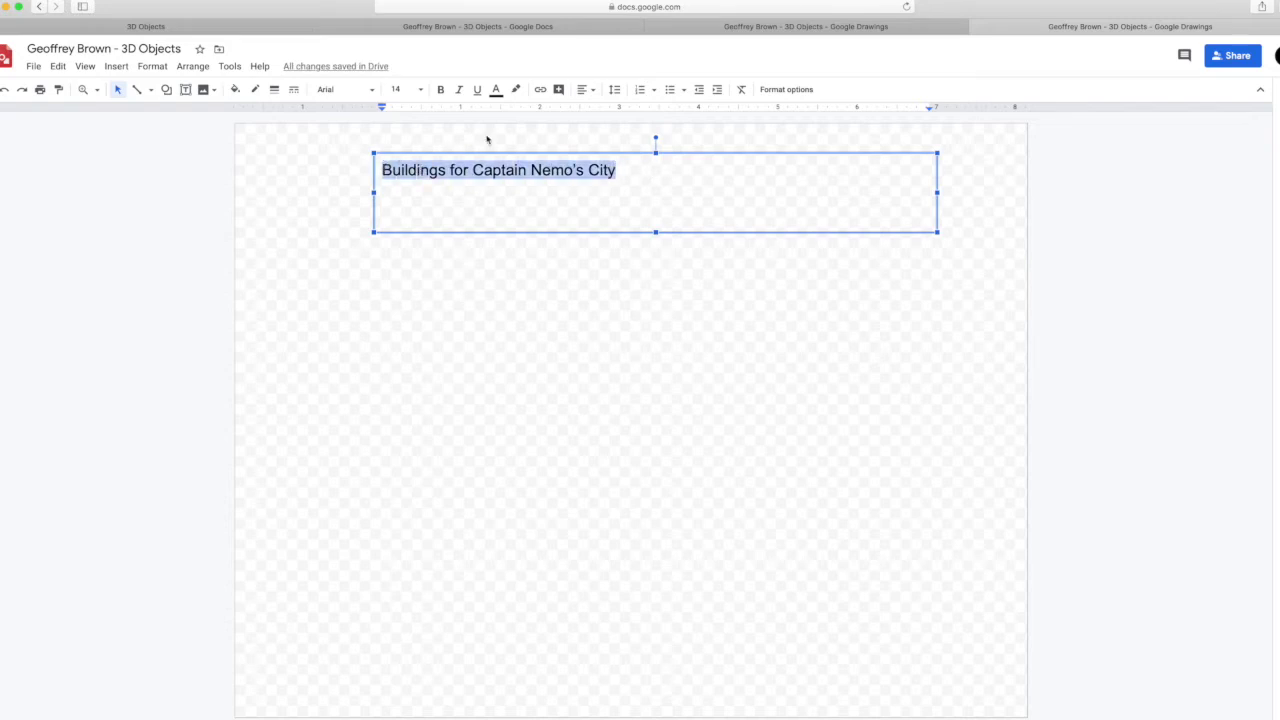
{"action": "left_click", "coordinate": [591, 93]}
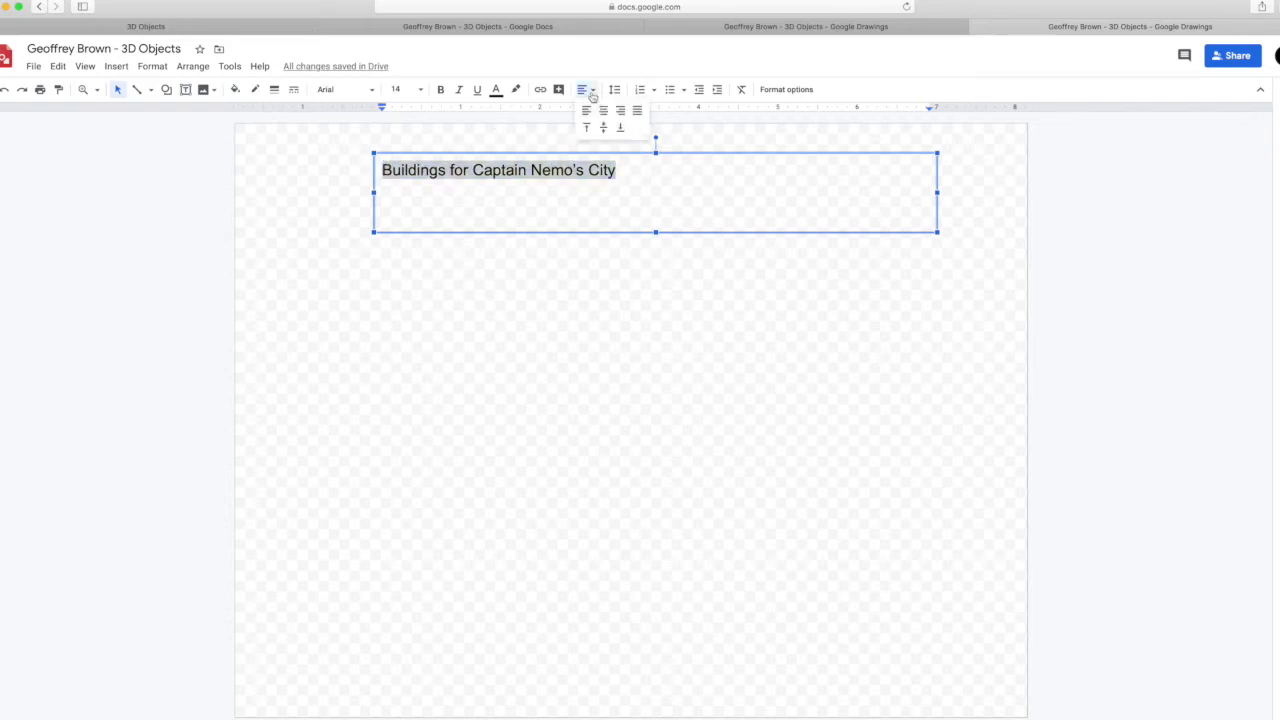
{"action": "left_click", "coordinate": [604, 111]}
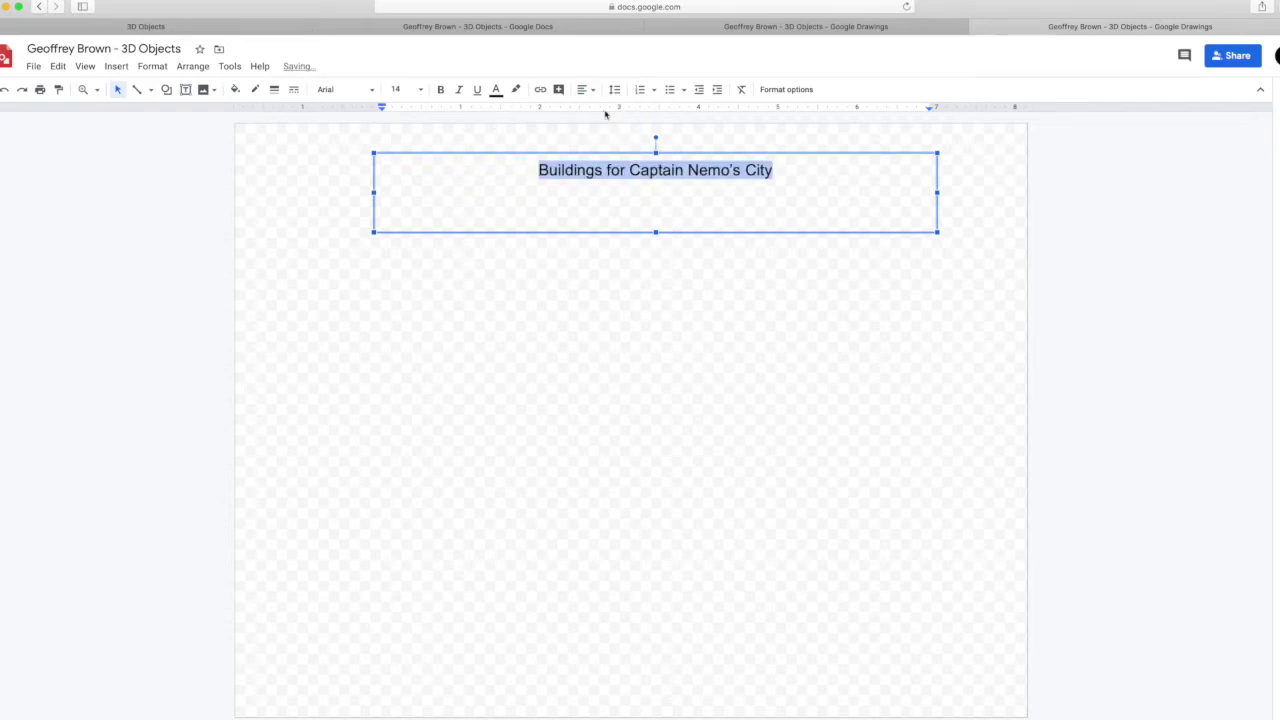
{"action": "left_click", "coordinate": [348, 90]}
{"action": "left_click", "coordinate": [357, 164]}
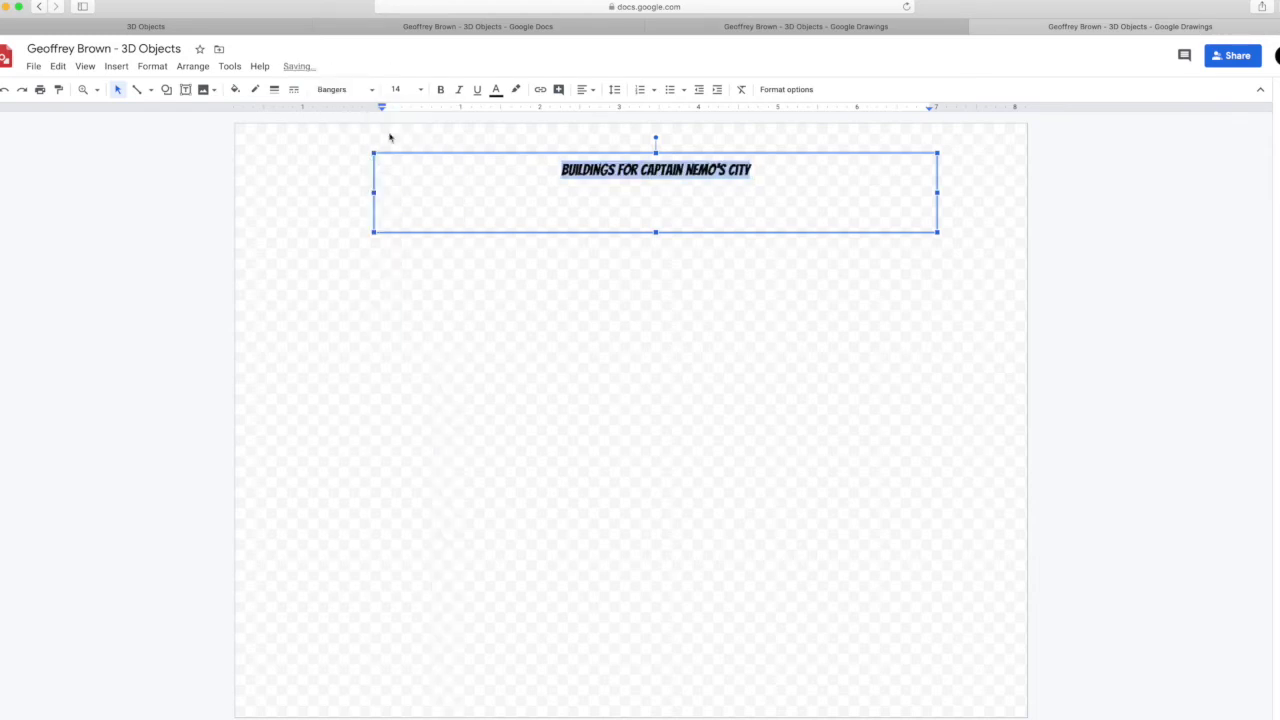
{"action": "left_click", "coordinate": [419, 91]}
{"action": "left_click", "coordinate": [400, 321]}
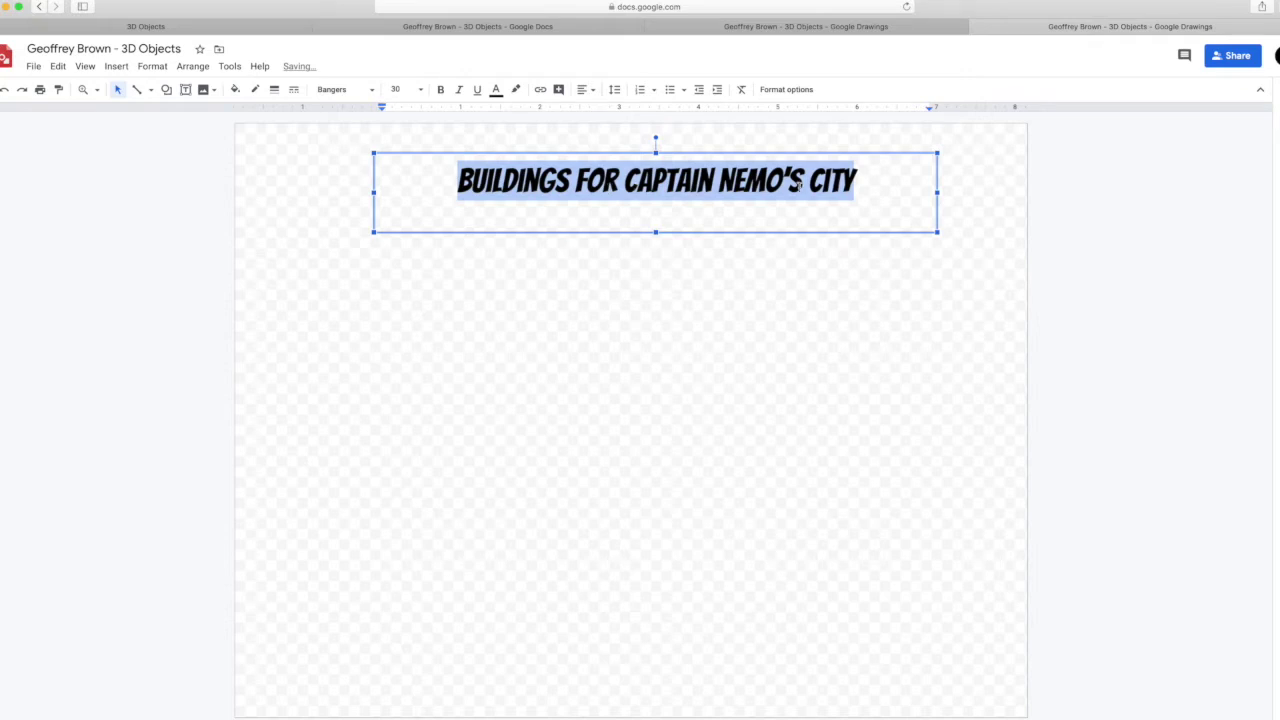
- Colour the title blue and the word NEMO'S red
{"action": "left_click_drag", "start_coordinate": [840, 185], "coordinate": [396, 165]}
{"action": "left_click", "coordinate": [497, 91]}
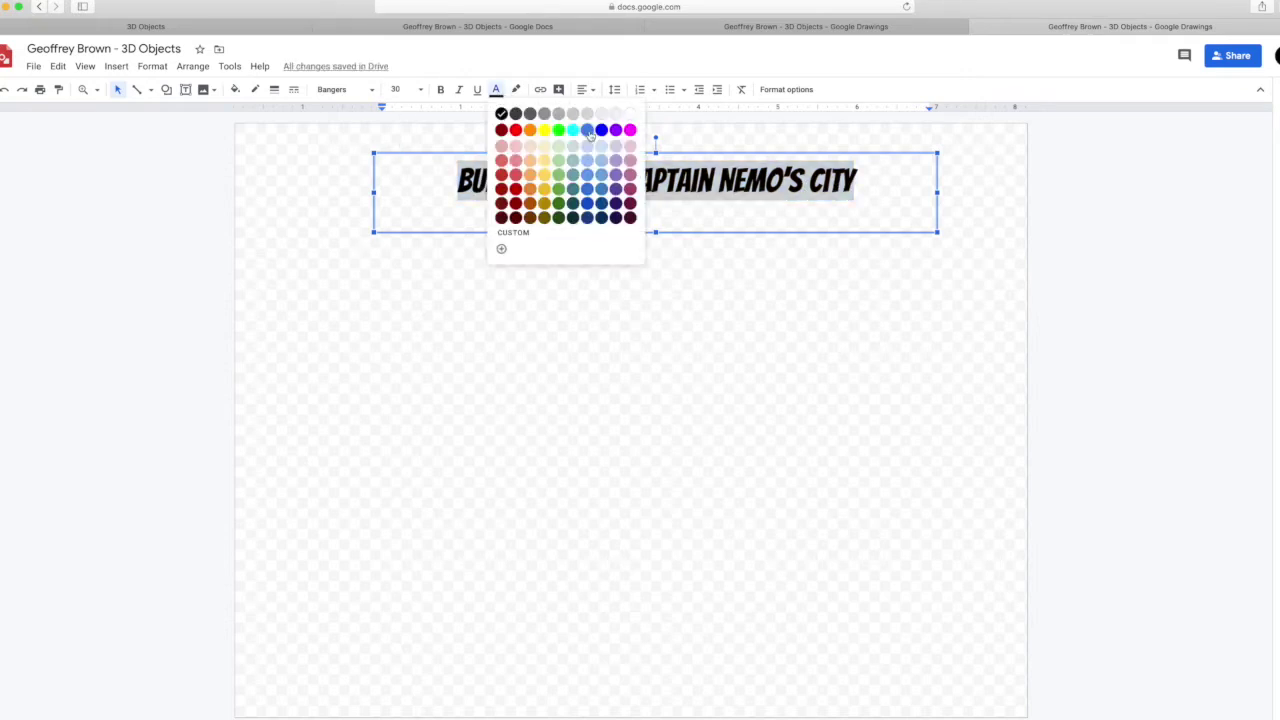
{"action": "left_click", "coordinate": [603, 131]}
{"action": "left_click", "coordinate": [664, 182]}
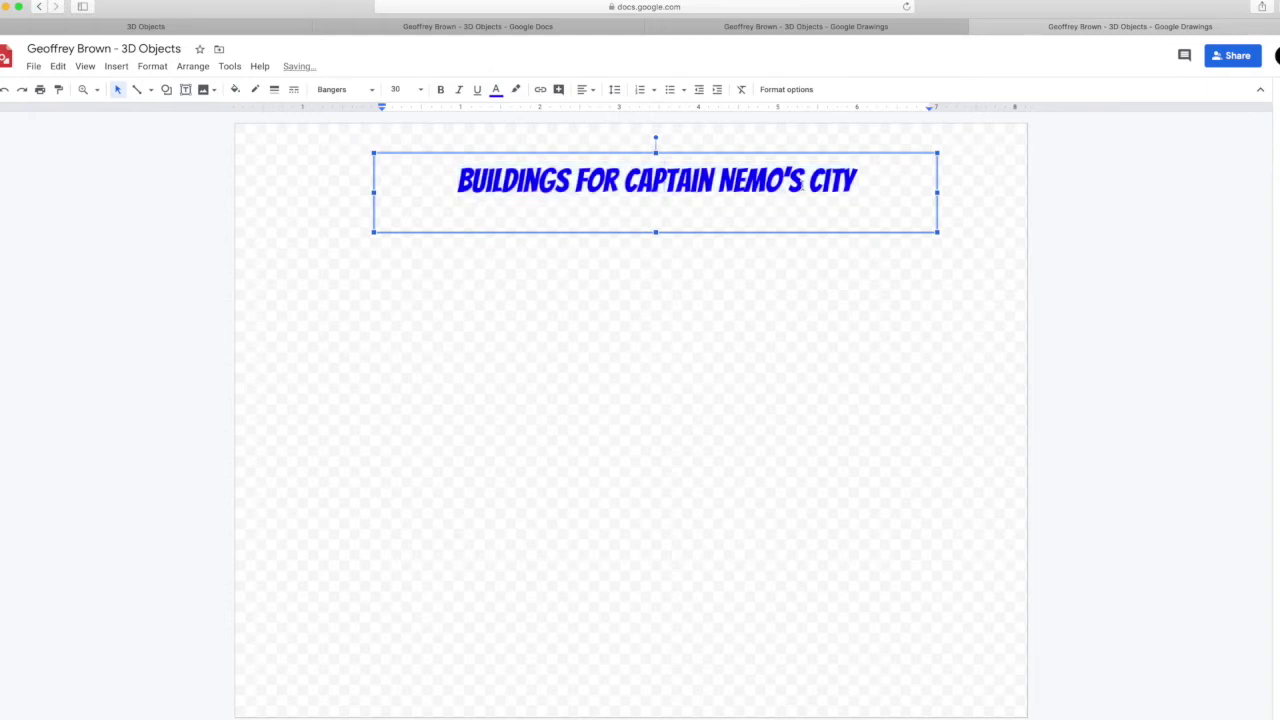
{"action": "left_click_drag", "start_coordinate": [804, 184], "coordinate": [725, 182]}
{"action": "left_click", "coordinate": [496, 91]}
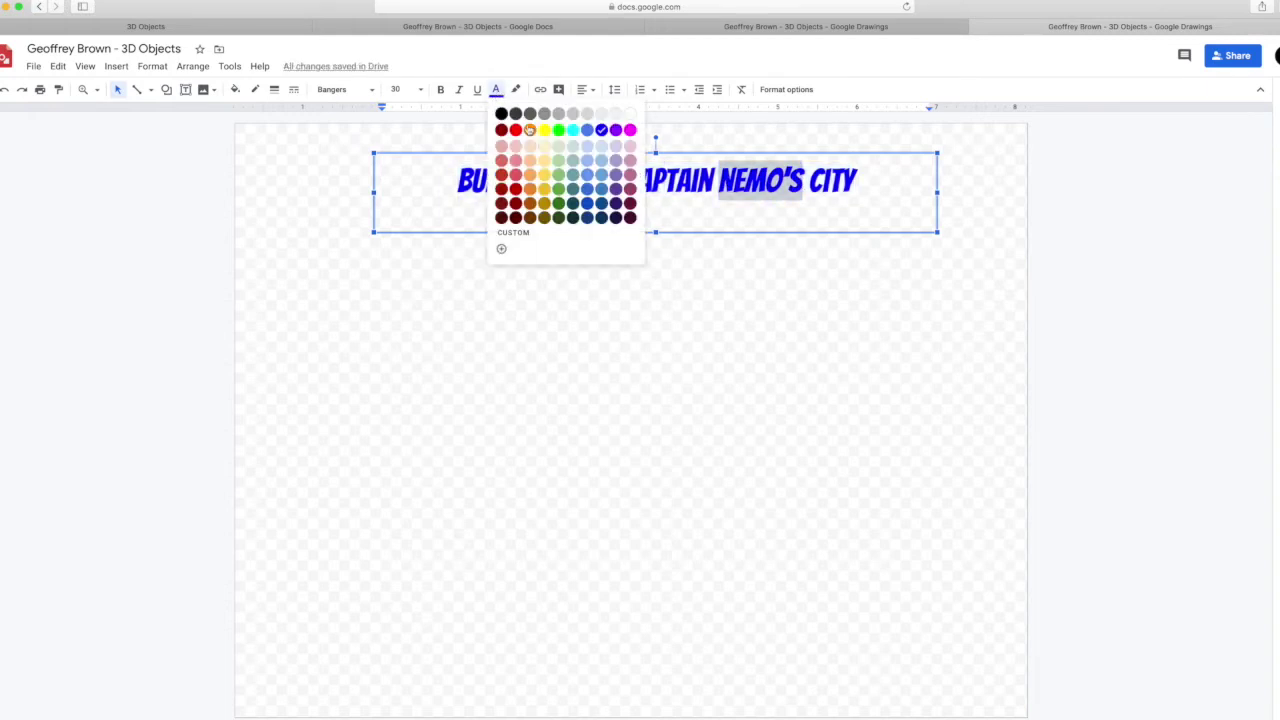
{"action": "left_click", "coordinate": [516, 131]}
{"action": "left_click", "coordinate": [600, 254]}
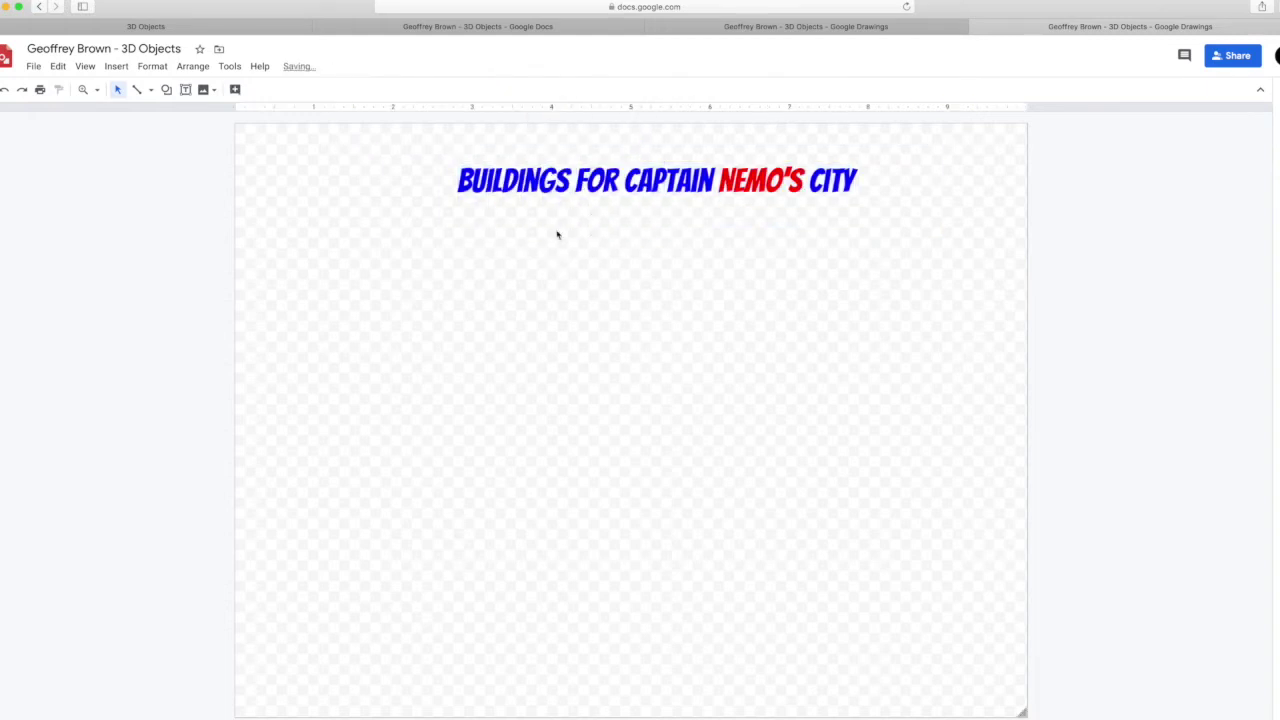
{"action": "left_click", "coordinate": [33, 66]}
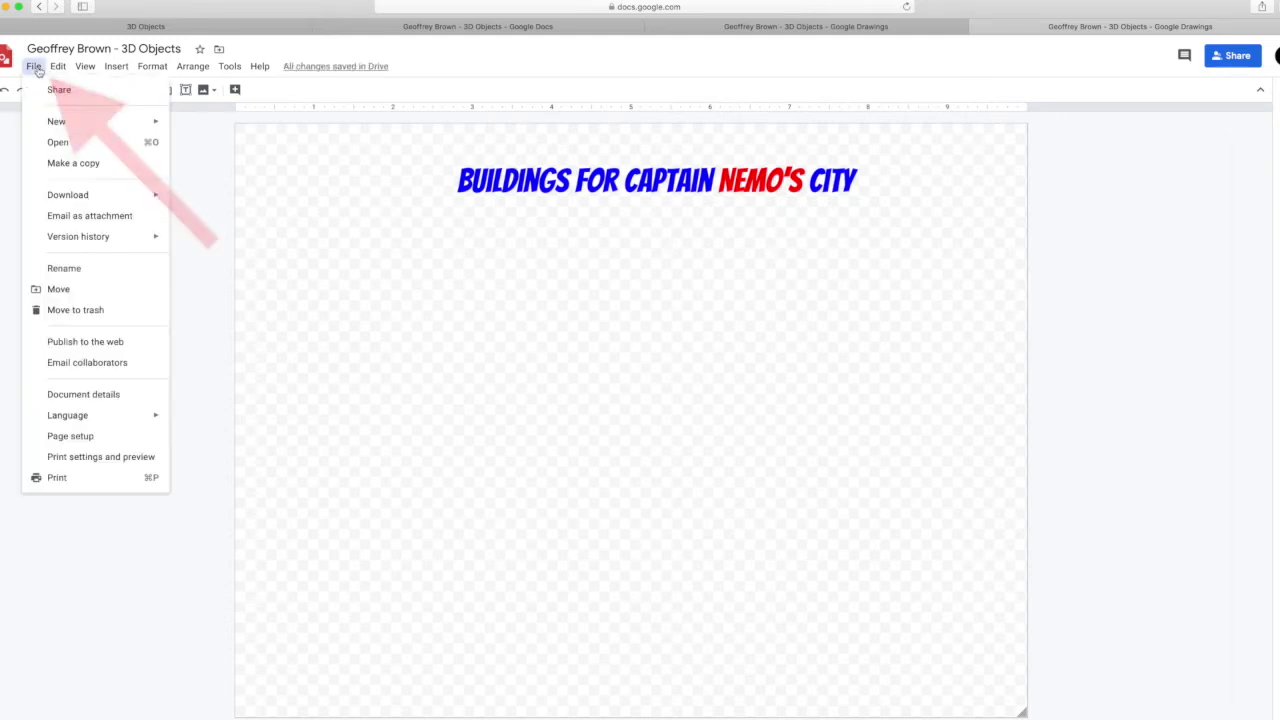
- Change the page setup to Widescreen 16:10 and apply it
{"action": "left_click", "coordinate": [108, 437]}
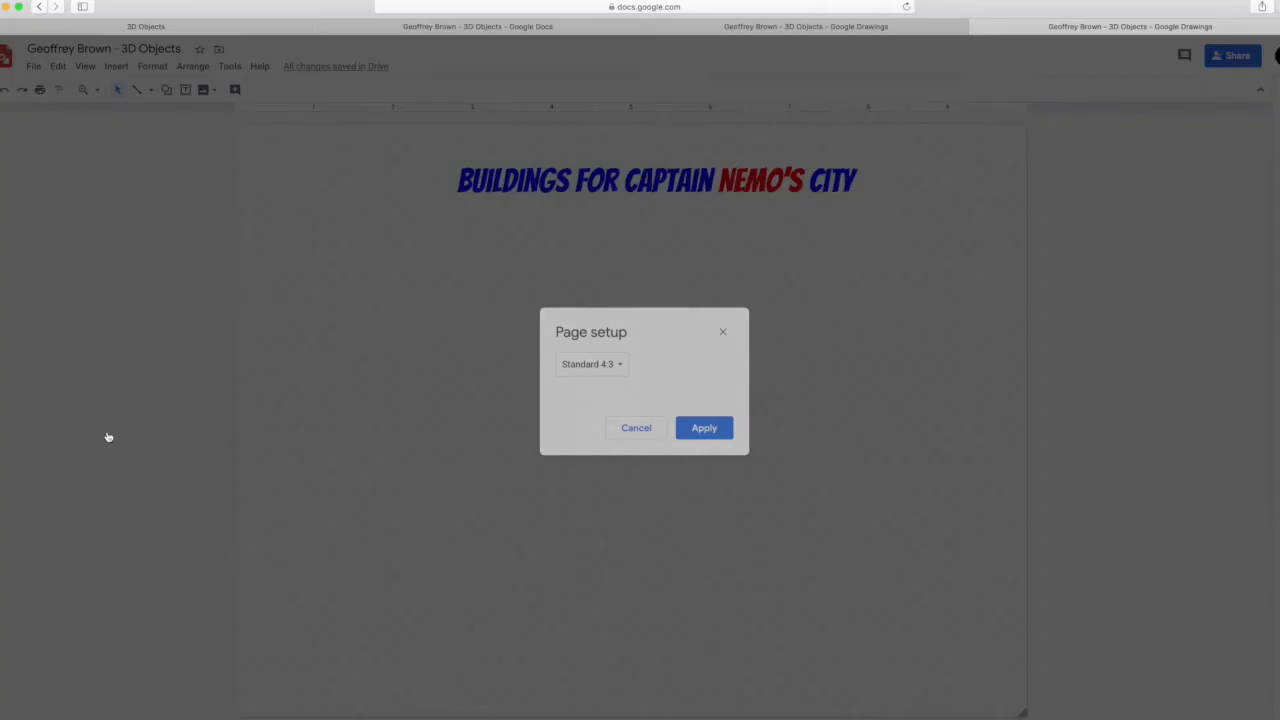
{"action": "left_click", "coordinate": [620, 366]}
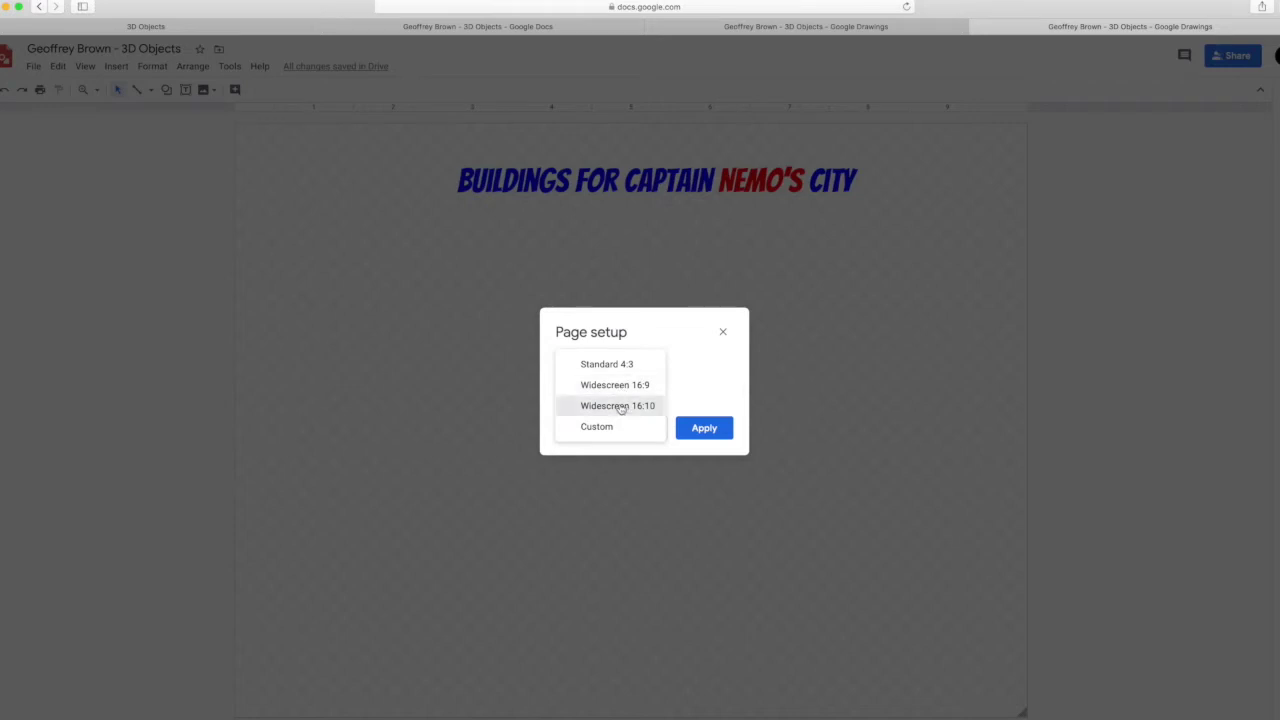
{"action": "left_click", "coordinate": [618, 406]}
{"action": "left_click", "coordinate": [680, 428]}
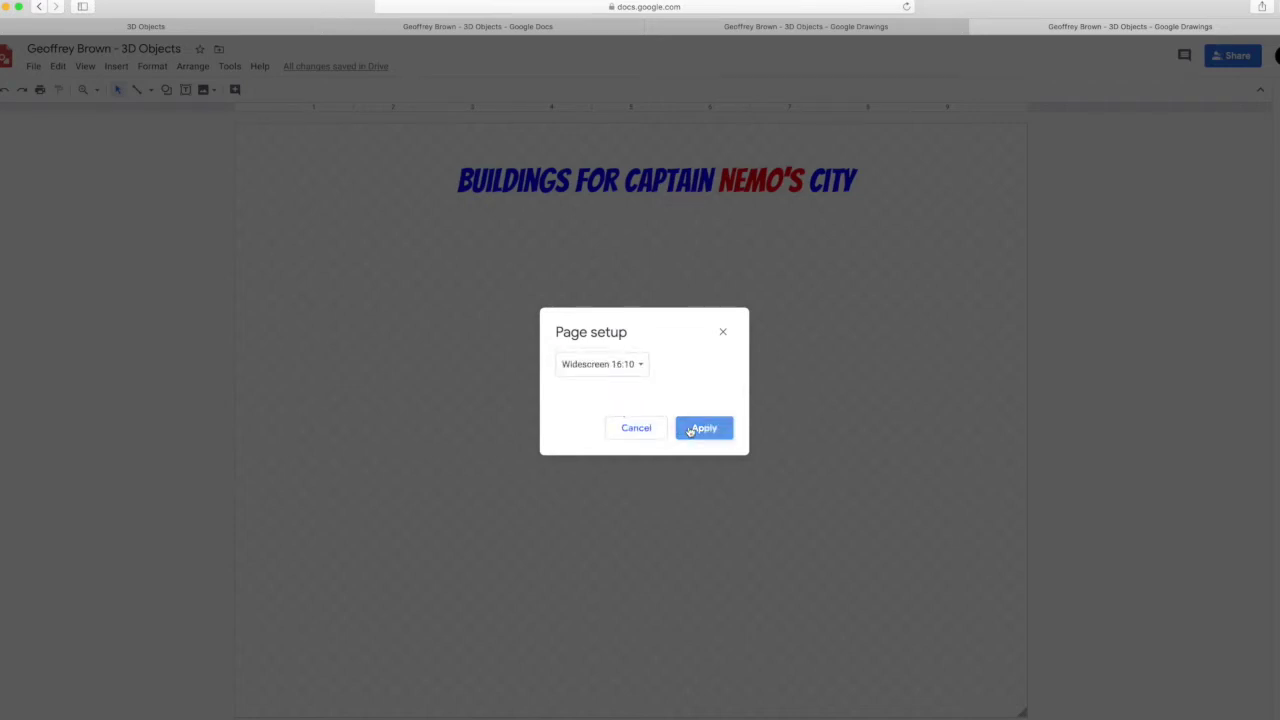
- Insert a blue cylinder image from a web search for 'cylinder'
{"action": "left_click", "coordinate": [217, 93]}
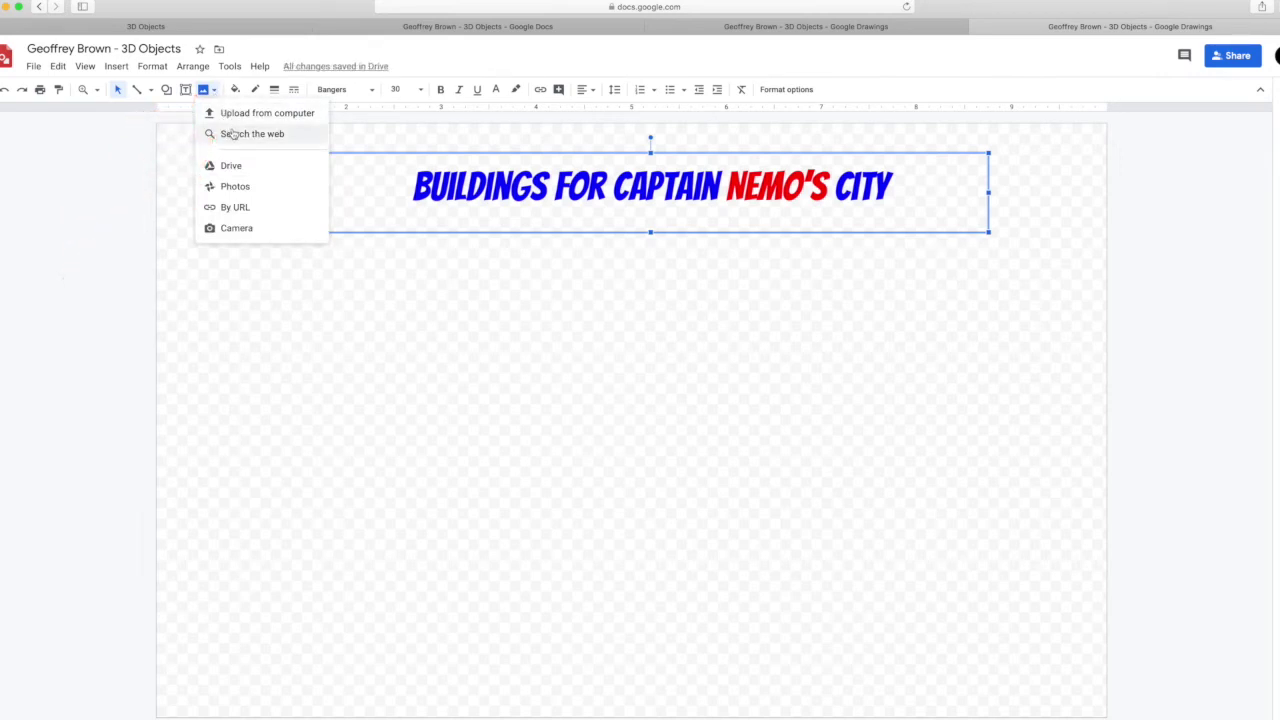
{"action": "left_click", "coordinate": [240, 133]}
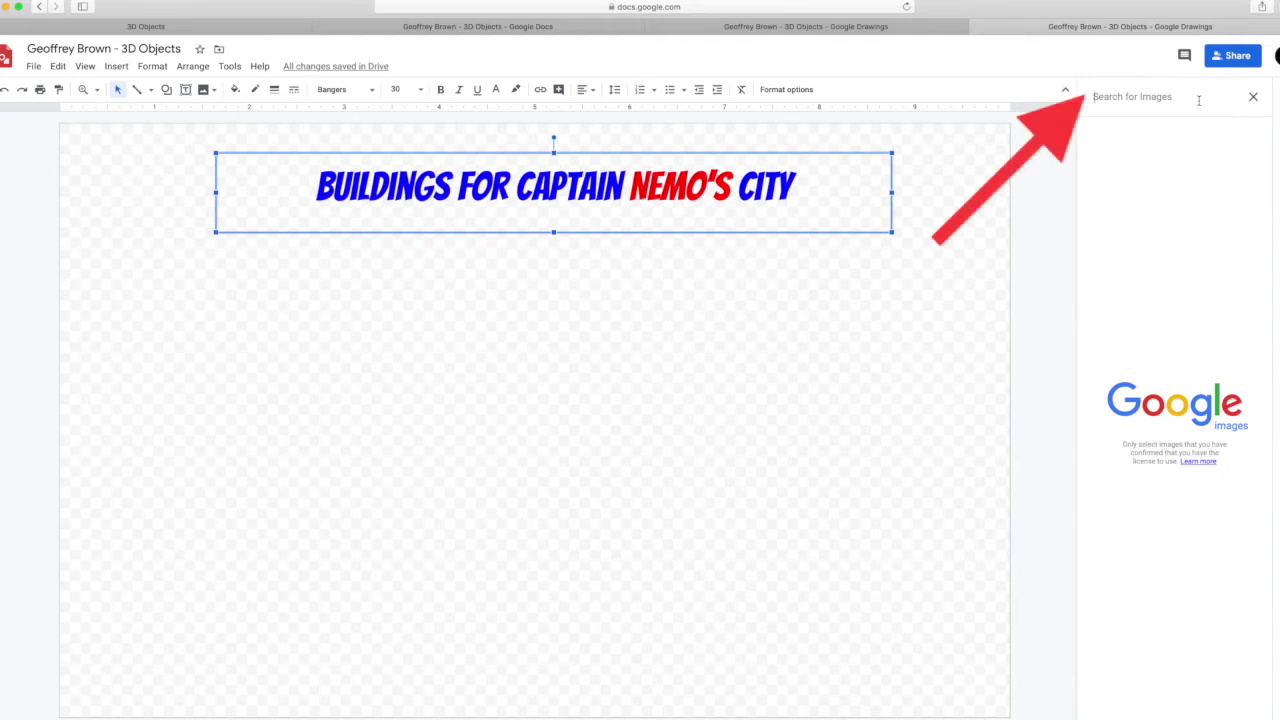
{"action": "type", "text": "cylind"}
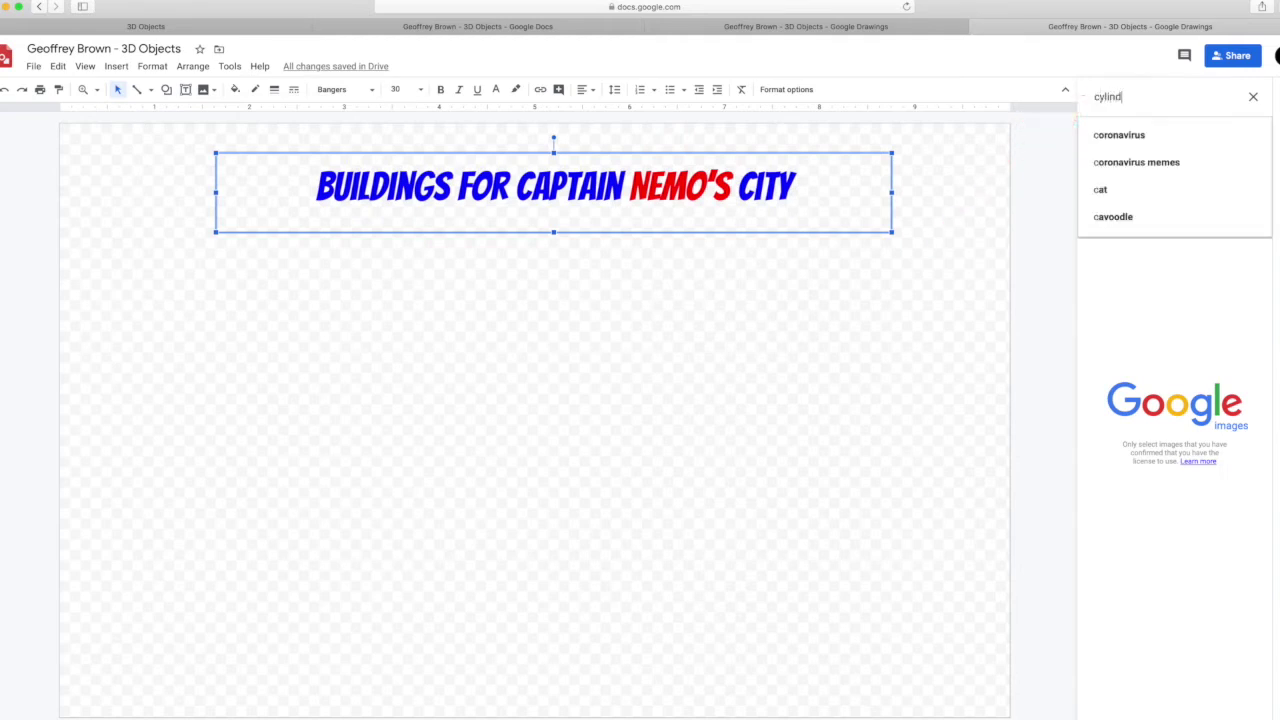
{"action": "type", "text": "er"}
{"action": "left_click", "coordinate": [1190, 135]}
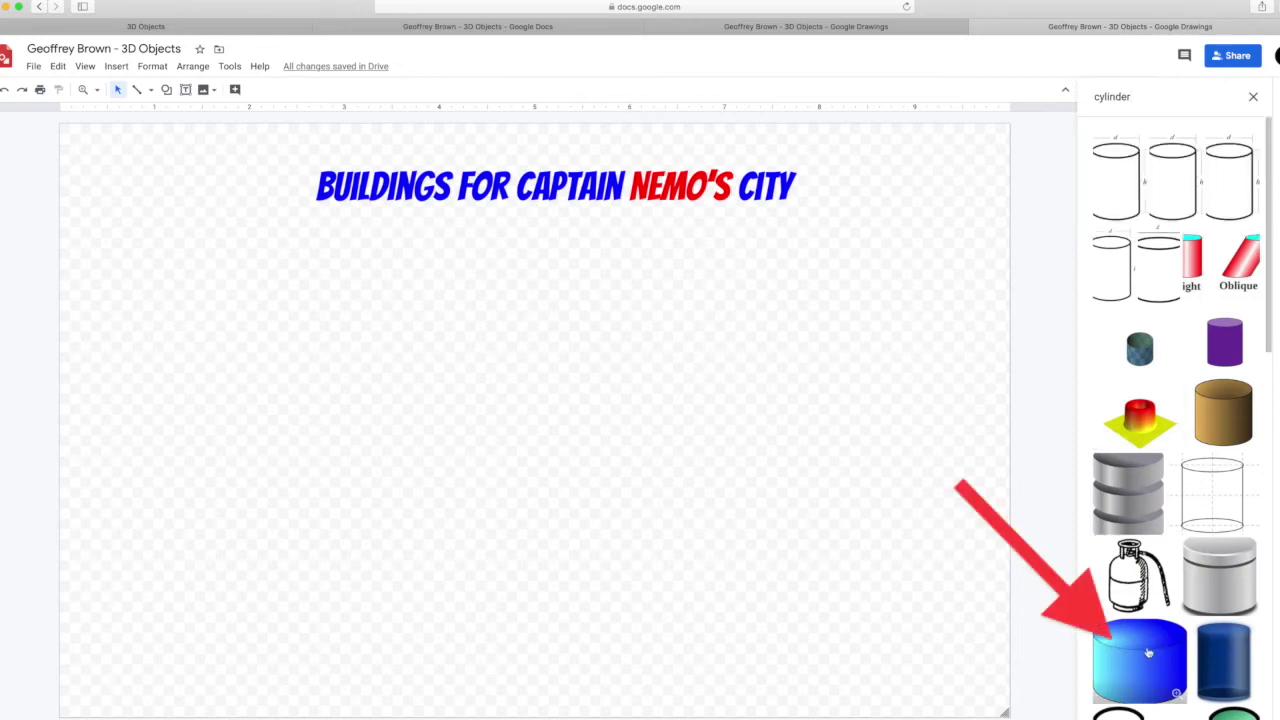
{"action": "left_click", "coordinate": [1148, 653]}
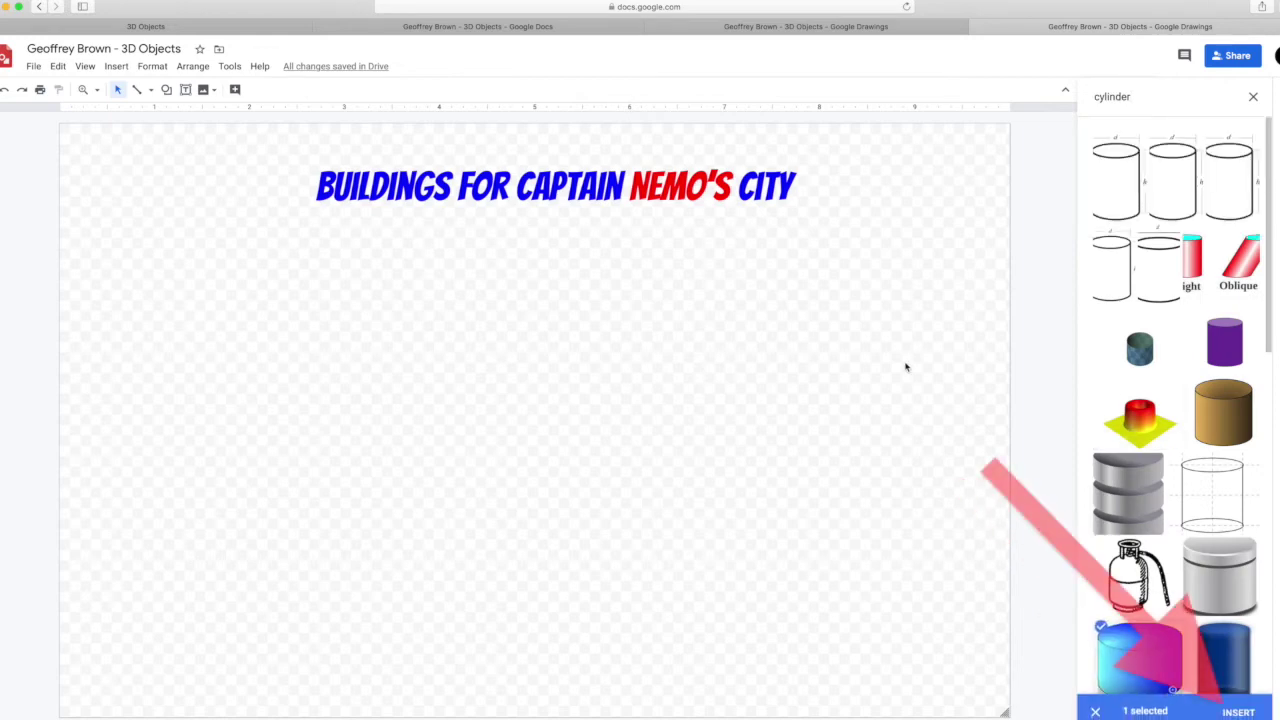
{"action": "left_click", "coordinate": [1236, 710]}
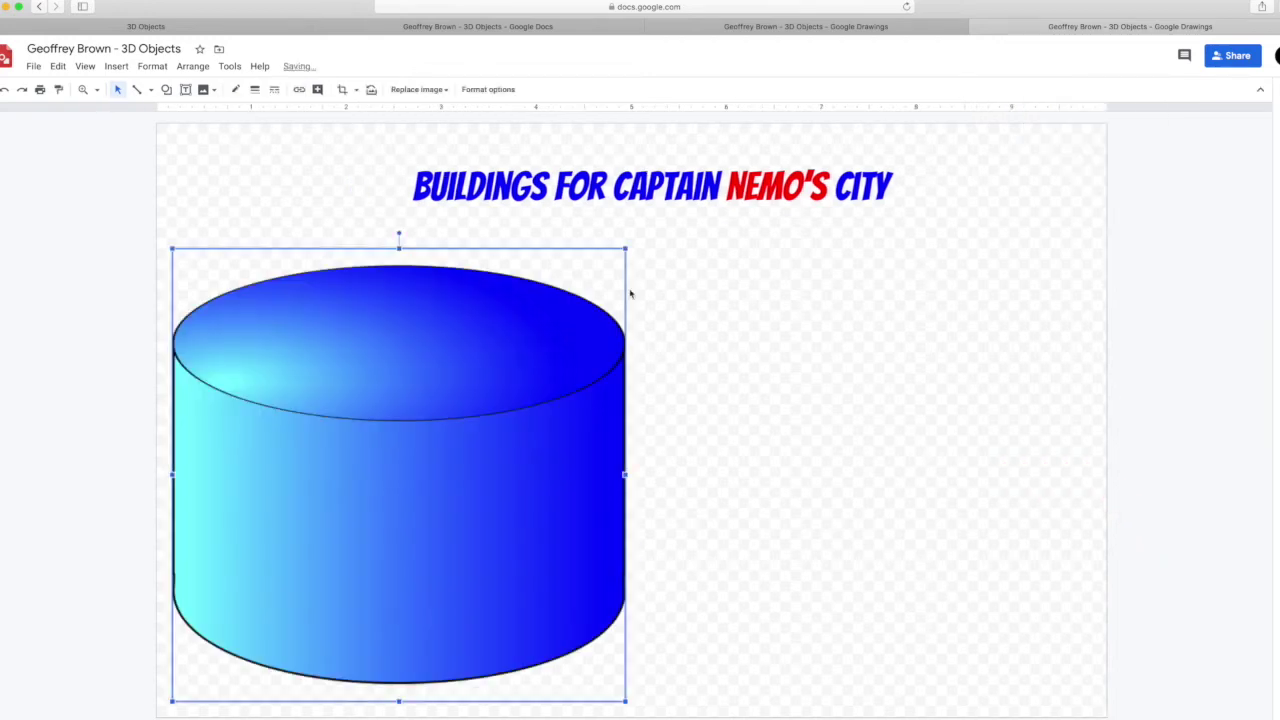
- Narrow the cylinder into a tall column on the left of the page
{"action": "left_click_drag", "start_coordinate": [623, 478], "coordinate": [300, 463]}
{"action": "left_click", "coordinate": [422, 461]}
{"action": "left_click", "coordinate": [293, 453]}
{"action": "left_click", "coordinate": [410, 455]}
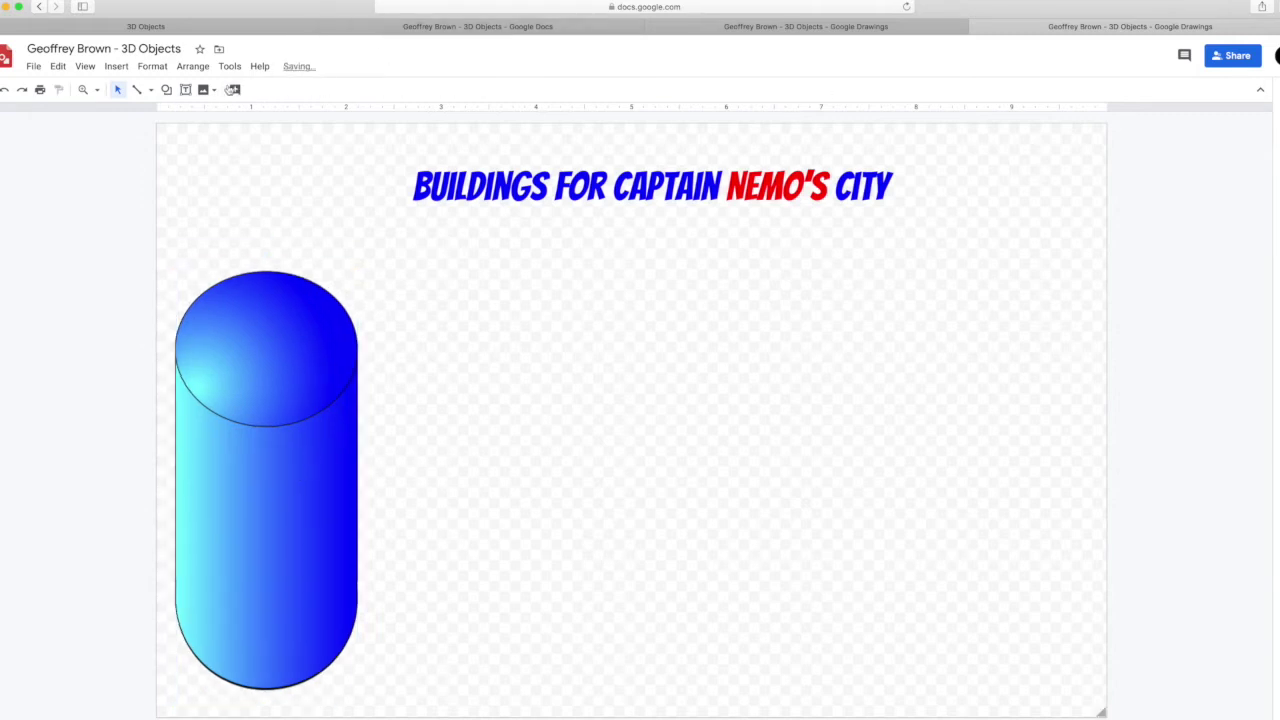
{"action": "left_click", "coordinate": [116, 66]}
- Insert a checkered pyramid image from a web search for 'pyramid'
{"action": "mouse_move", "coordinate": [140, 91]}
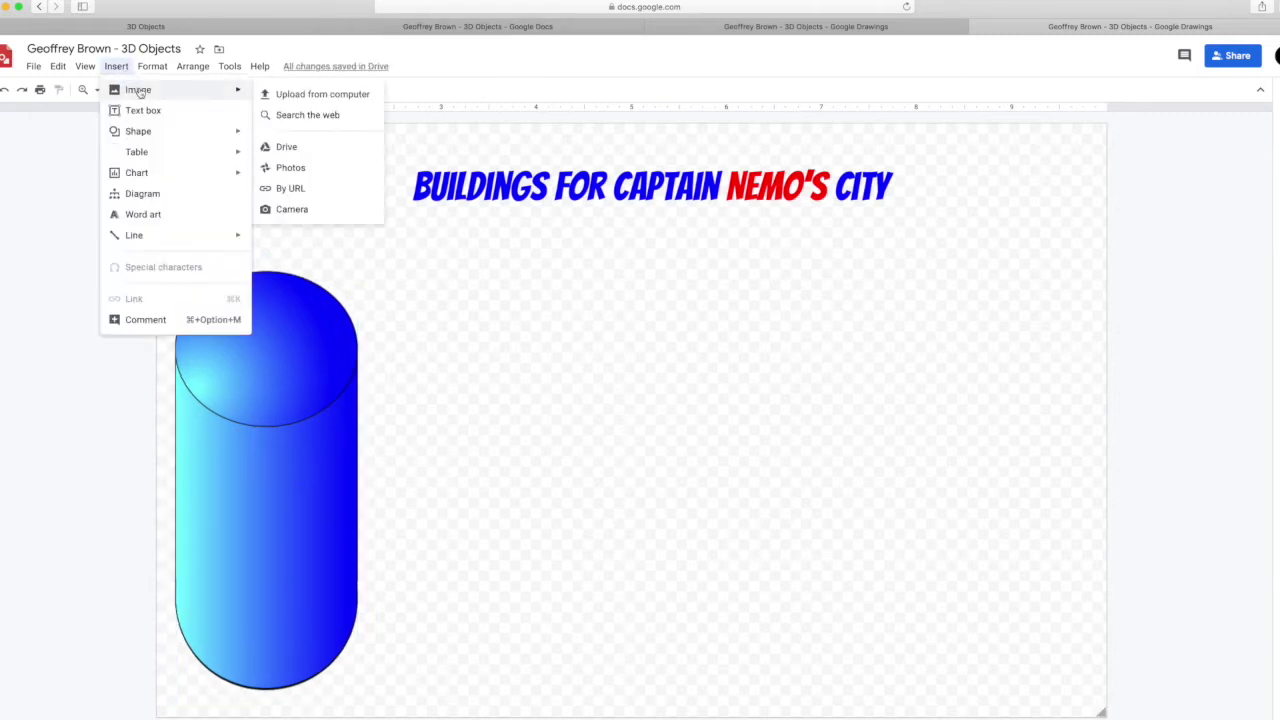
{"action": "left_click", "coordinate": [290, 116]}
{"action": "left_click", "coordinate": [1133, 98]}
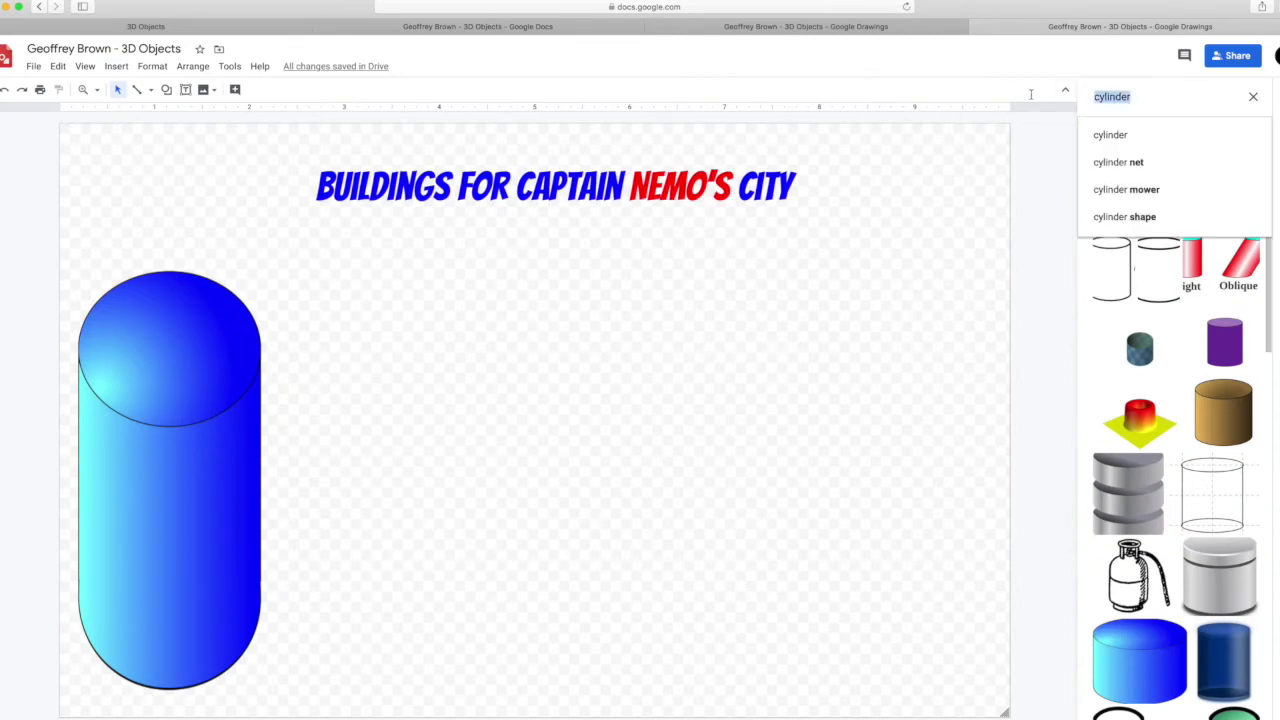
{"action": "type", "text": "pyr"}
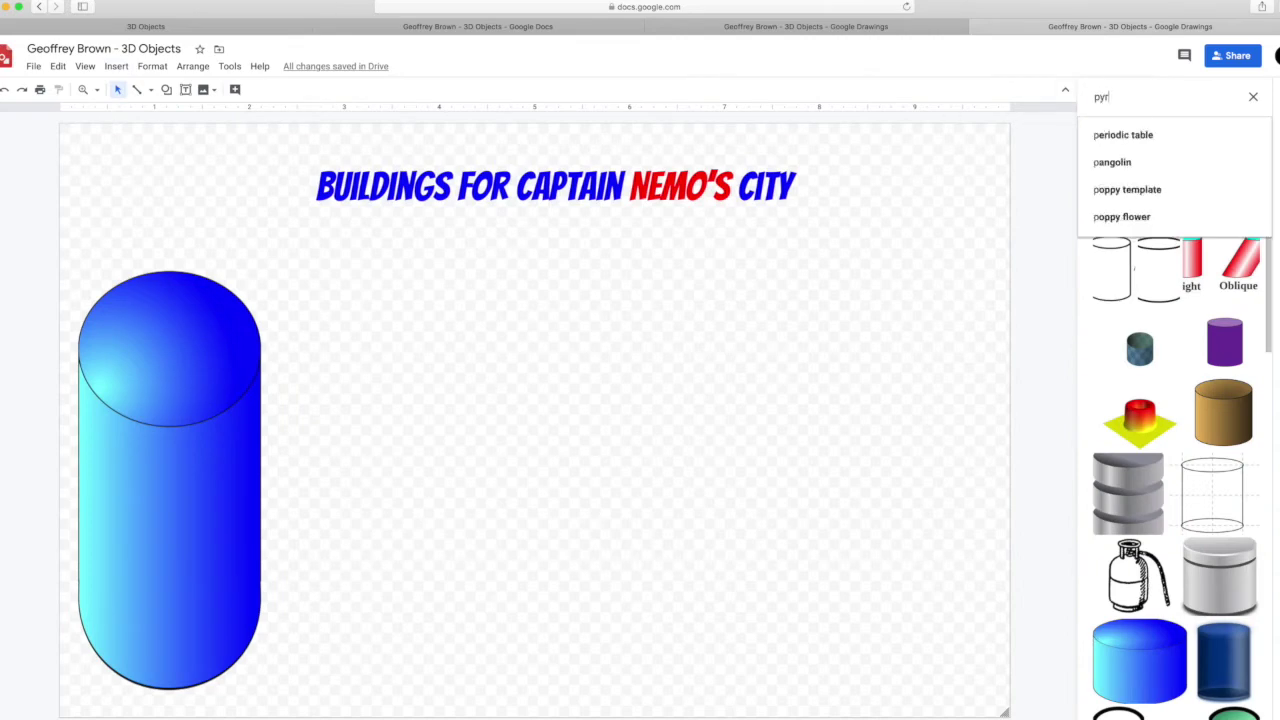
{"action": "type", "text": "amid"}
{"action": "key", "text": "Return"}
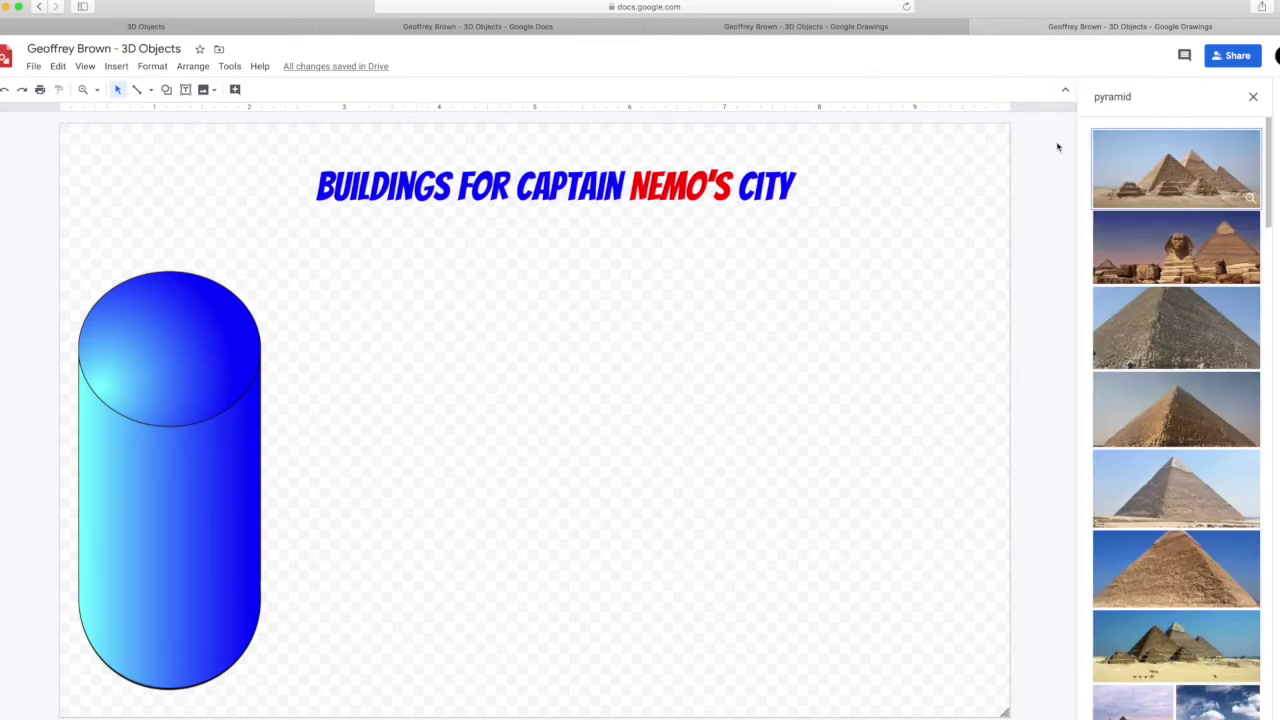
{"action": "scroll", "coordinate": [1176, 286], "scroll_direction": "down", "scroll_amount": 5}
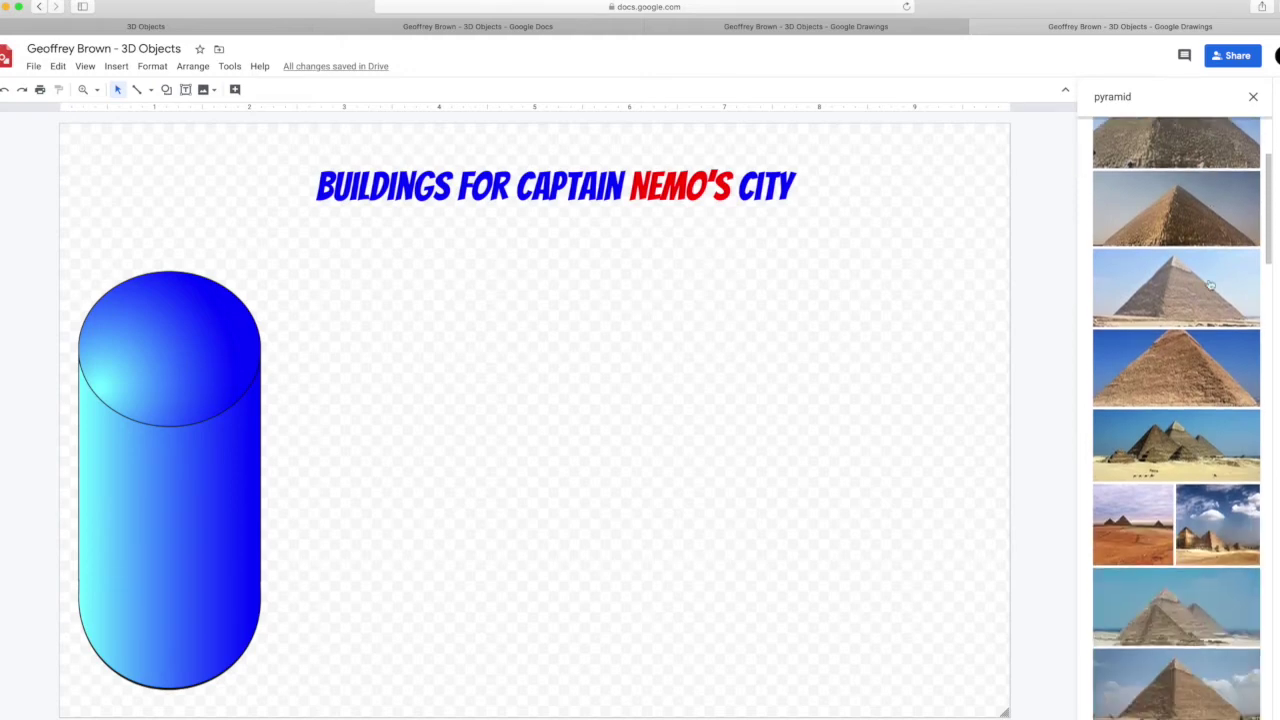
{"action": "scroll", "coordinate": [1210, 286], "scroll_direction": "down", "scroll_amount": 5}
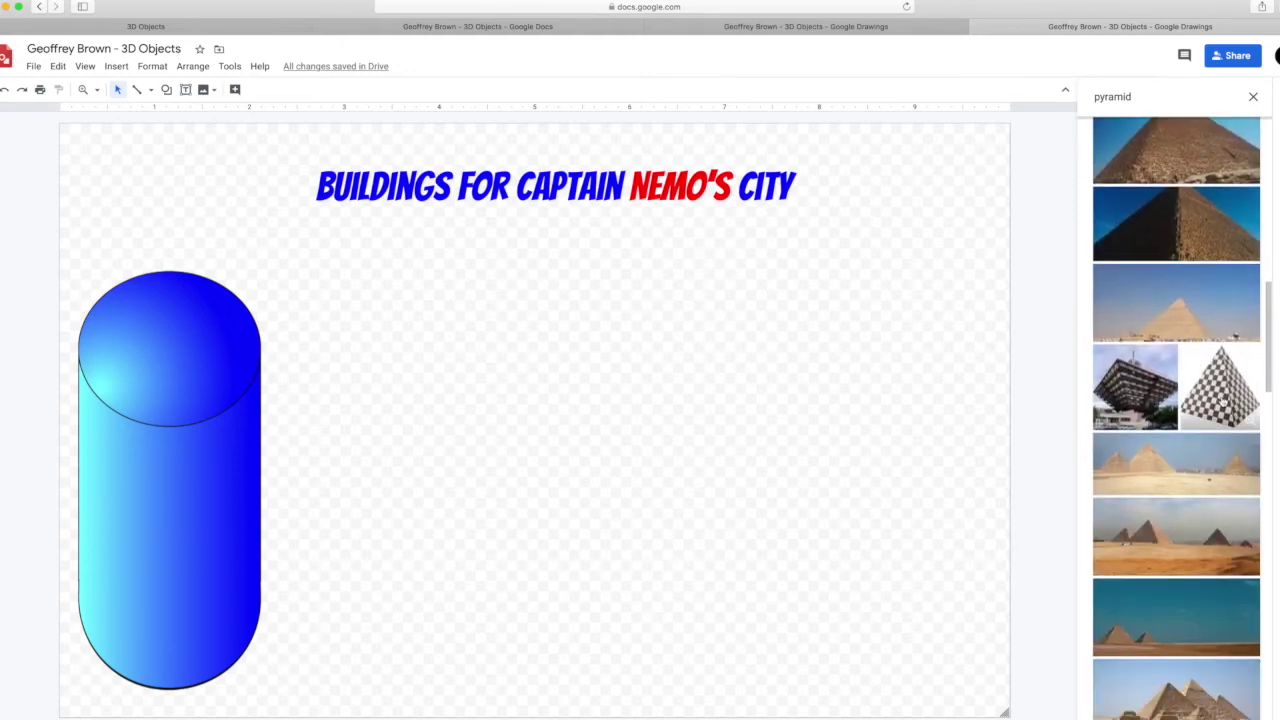
{"action": "left_click", "coordinate": [1227, 396]}
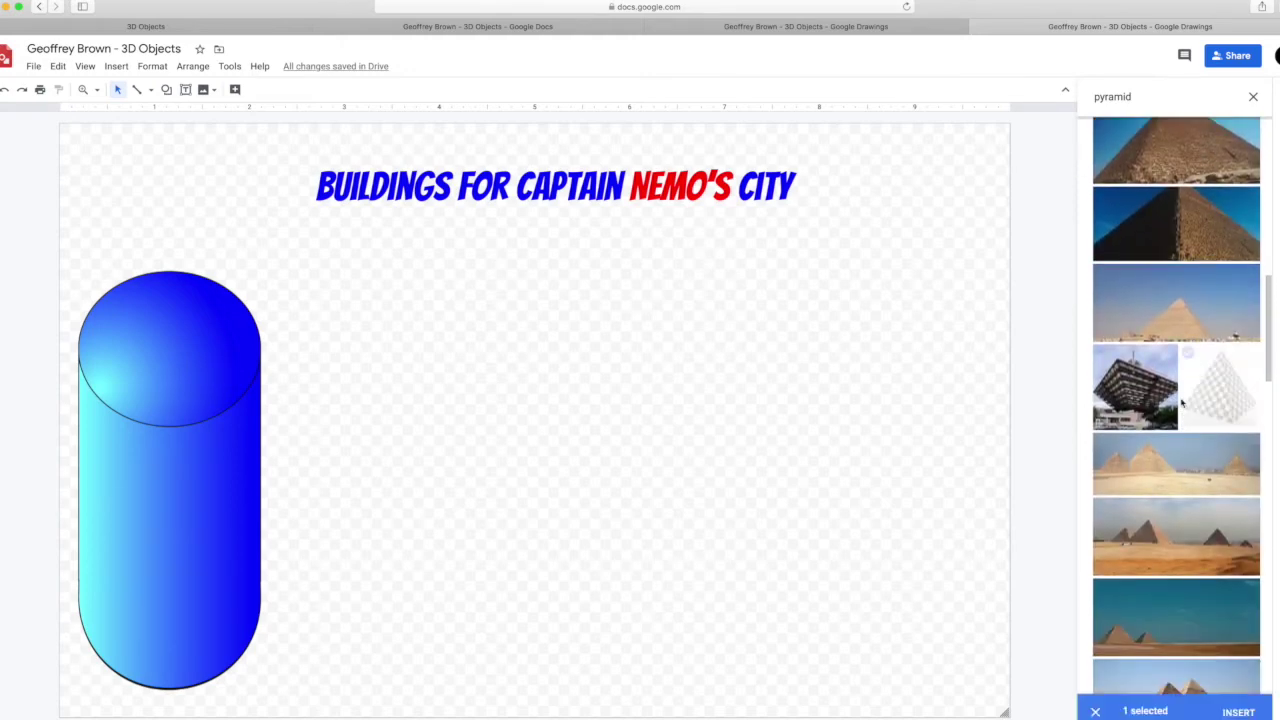
{"action": "left_click", "coordinate": [1238, 711]}
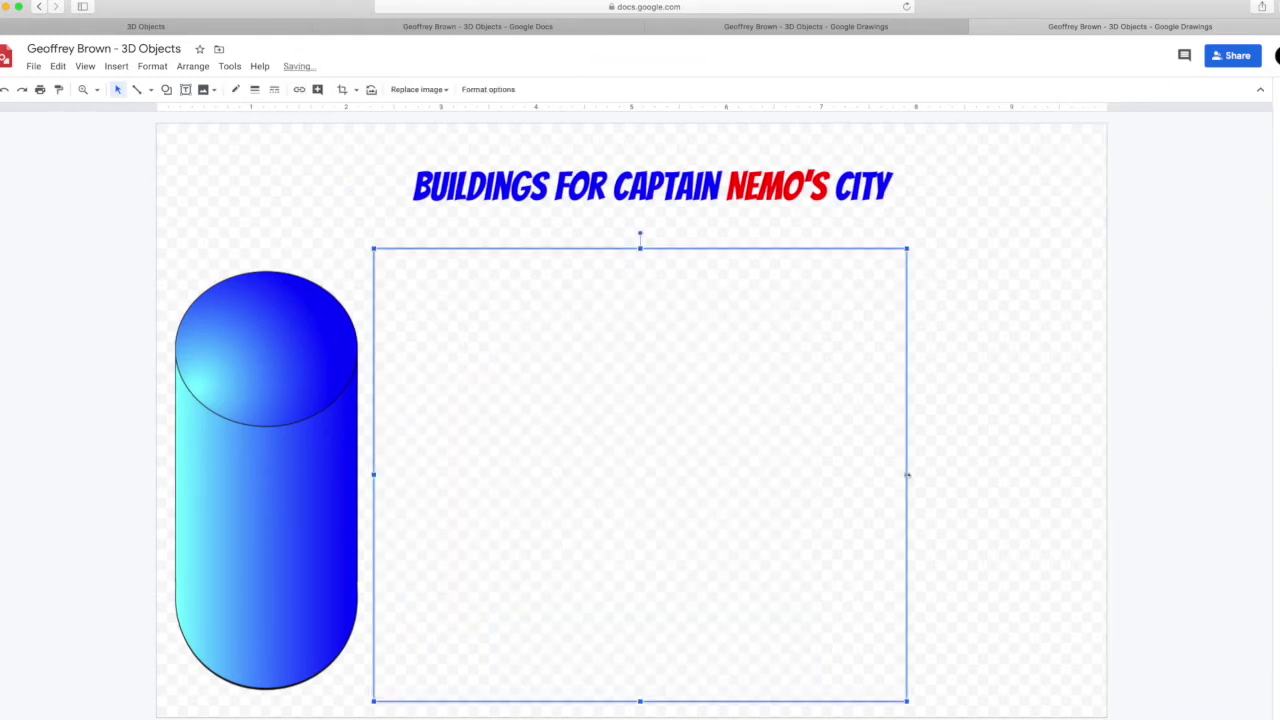
- Make the pyramid narrower and shorter so it sits beside the cylinder
{"action": "left_click_drag", "start_coordinate": [907, 475], "coordinate": [608, 446]}
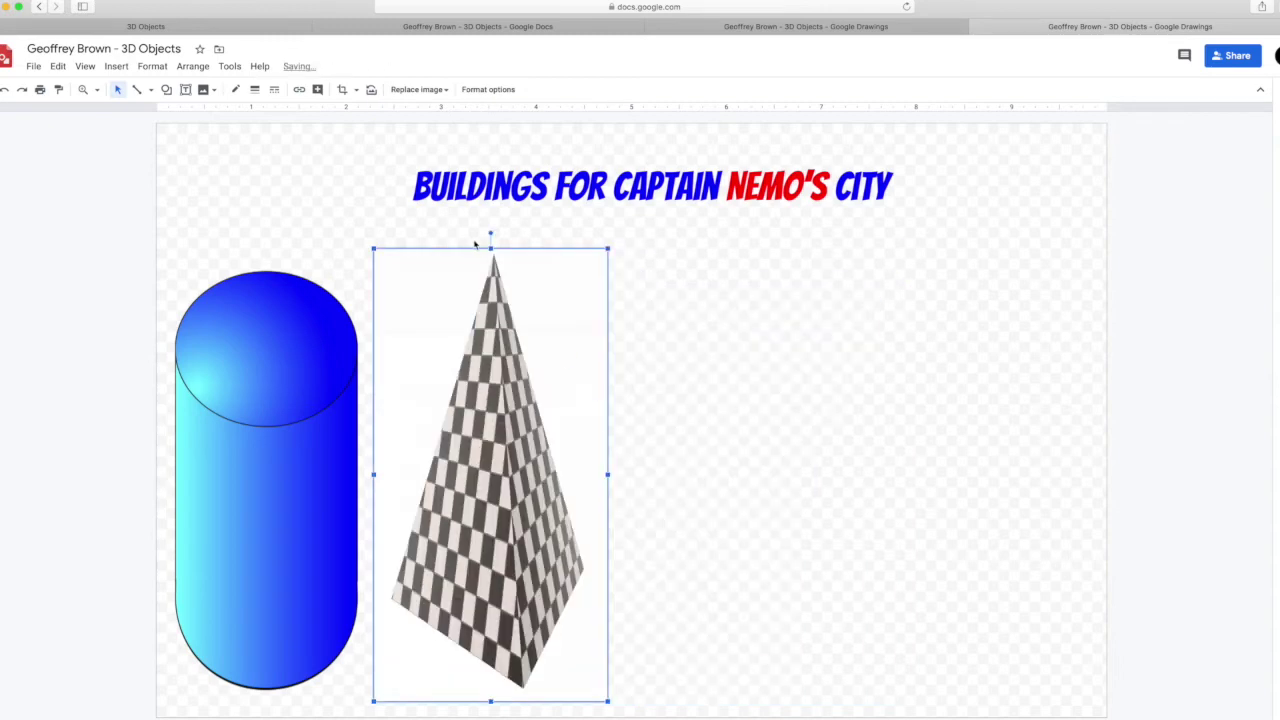
{"action": "left_click_drag", "start_coordinate": [490, 248], "coordinate": [476, 428]}
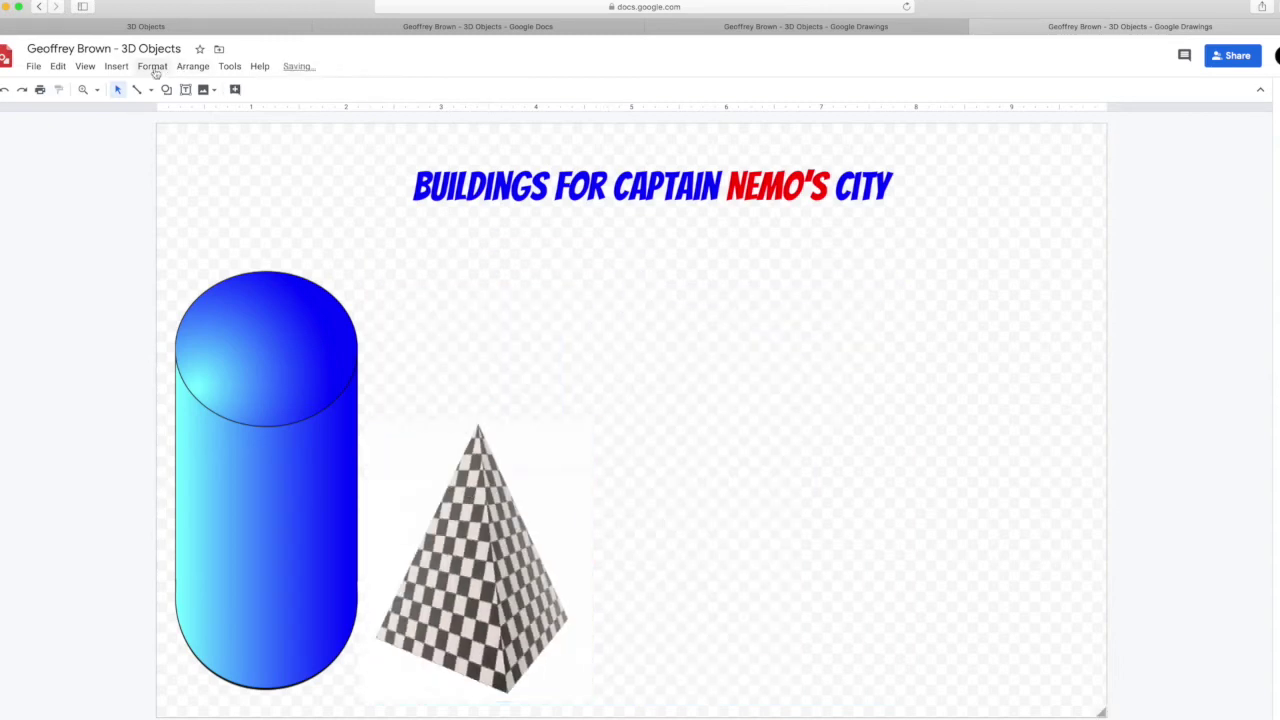
{"action": "left_click", "coordinate": [116, 66]}
- Insert a rainbow-coloured cube image from a web search for 'cube'
{"action": "mouse_move", "coordinate": [136, 95]}
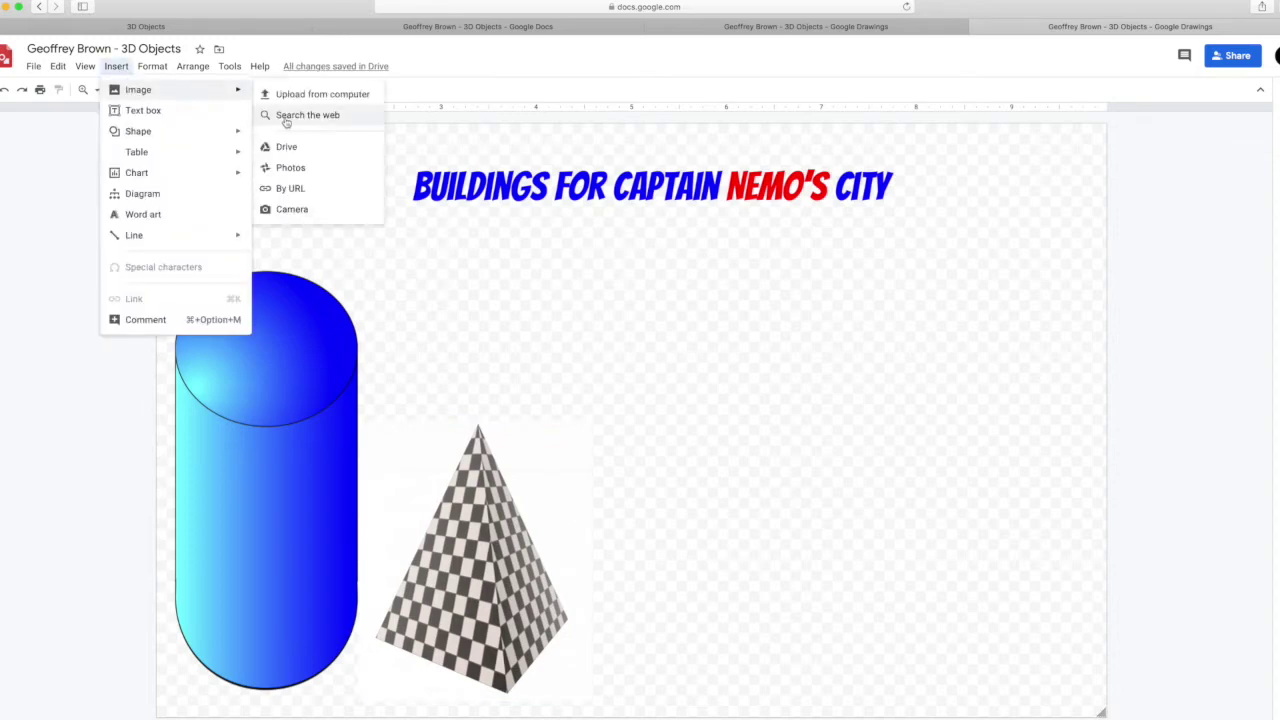
{"action": "left_click", "coordinate": [275, 118]}
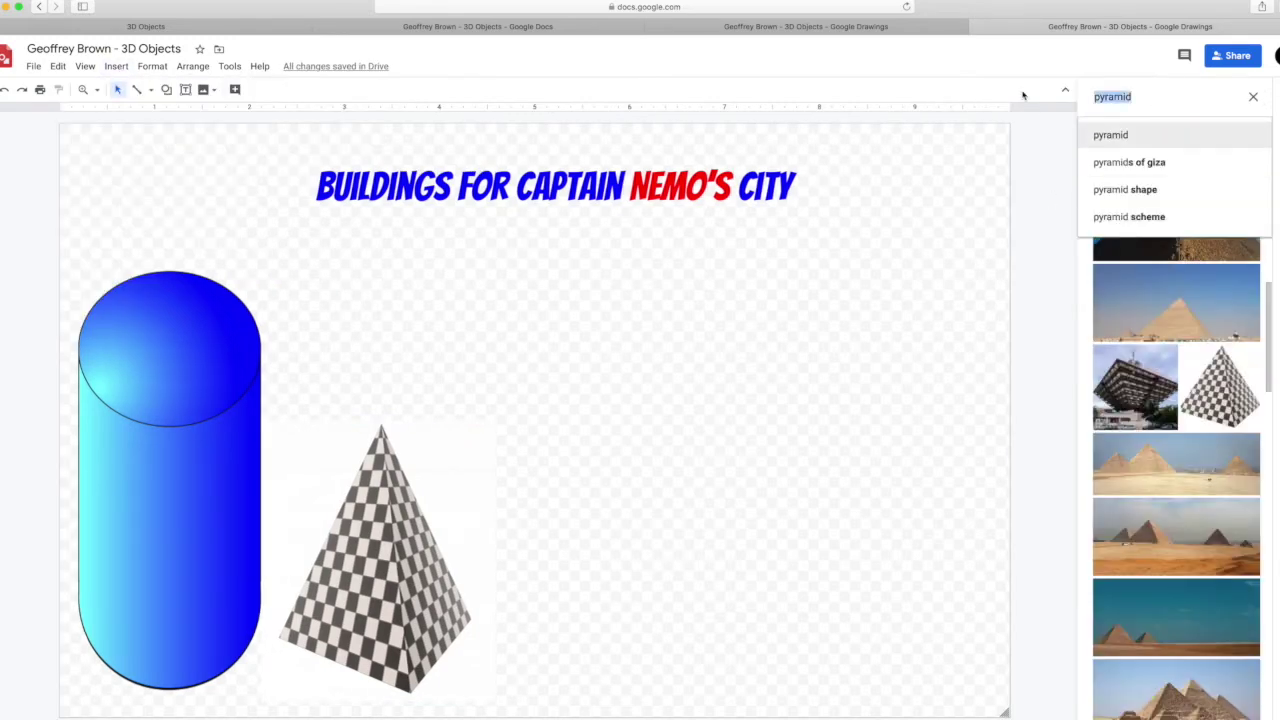
{"action": "type", "text": "cu"}
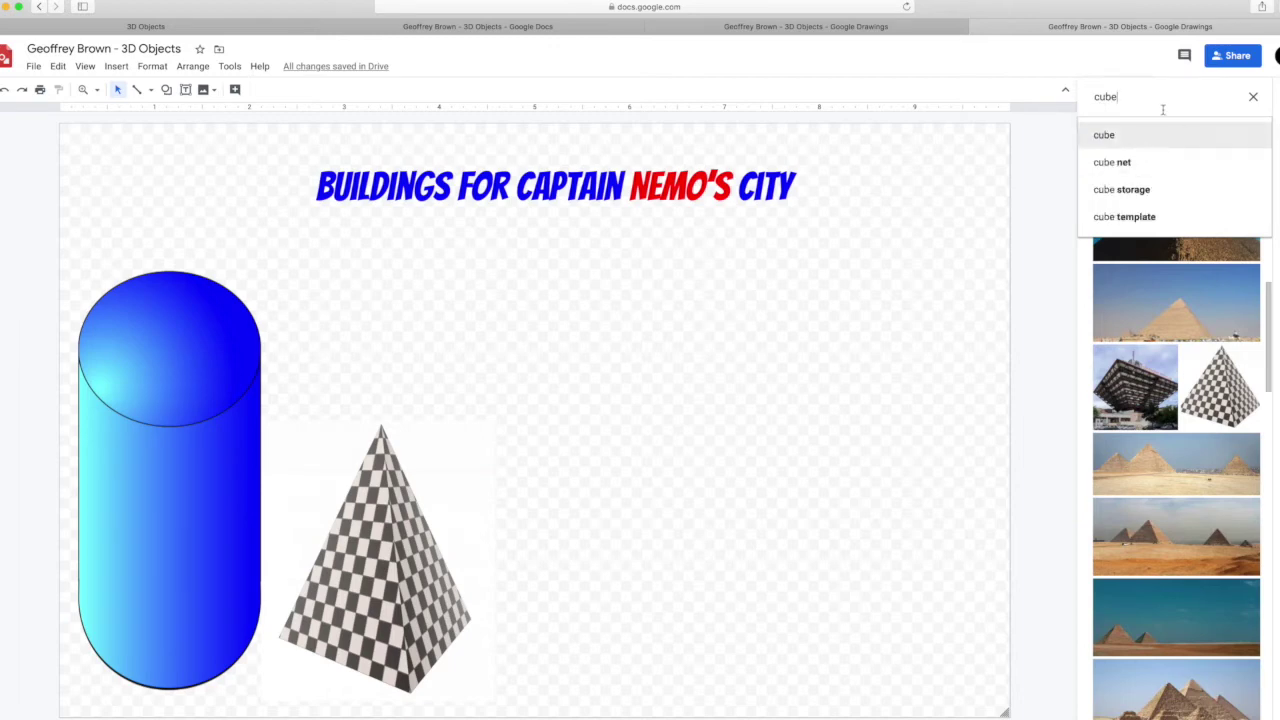
{"action": "type", "text": "be"}
{"action": "key", "text": "Return"}
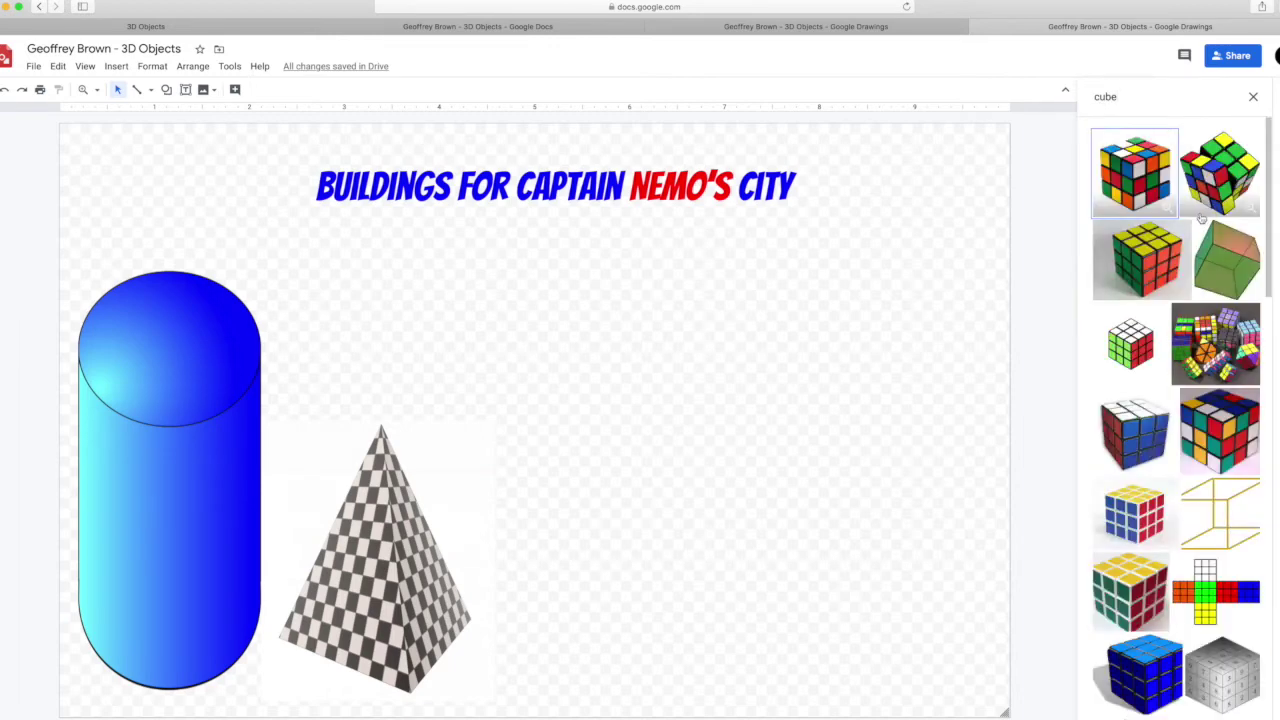
{"action": "scroll", "coordinate": [1211, 308], "scroll_direction": "down", "scroll_amount": 10}
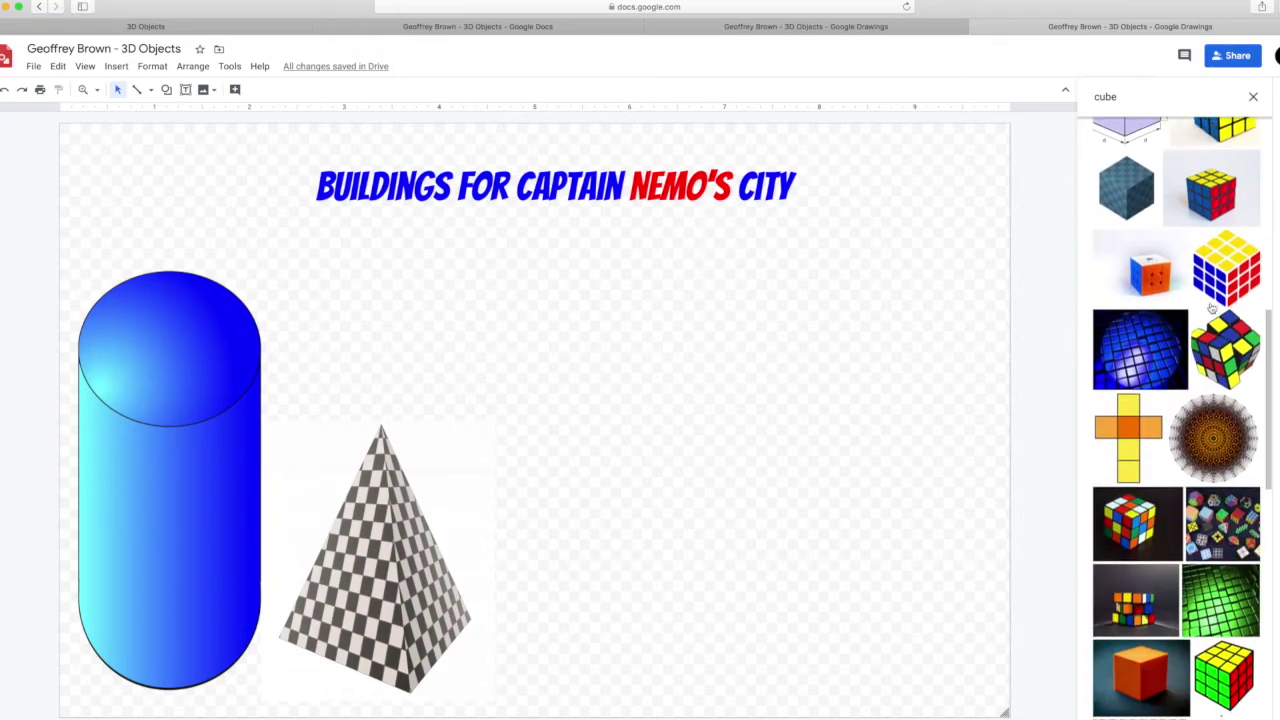
{"action": "scroll", "coordinate": [1211, 308], "scroll_direction": "down", "scroll_amount": 10}
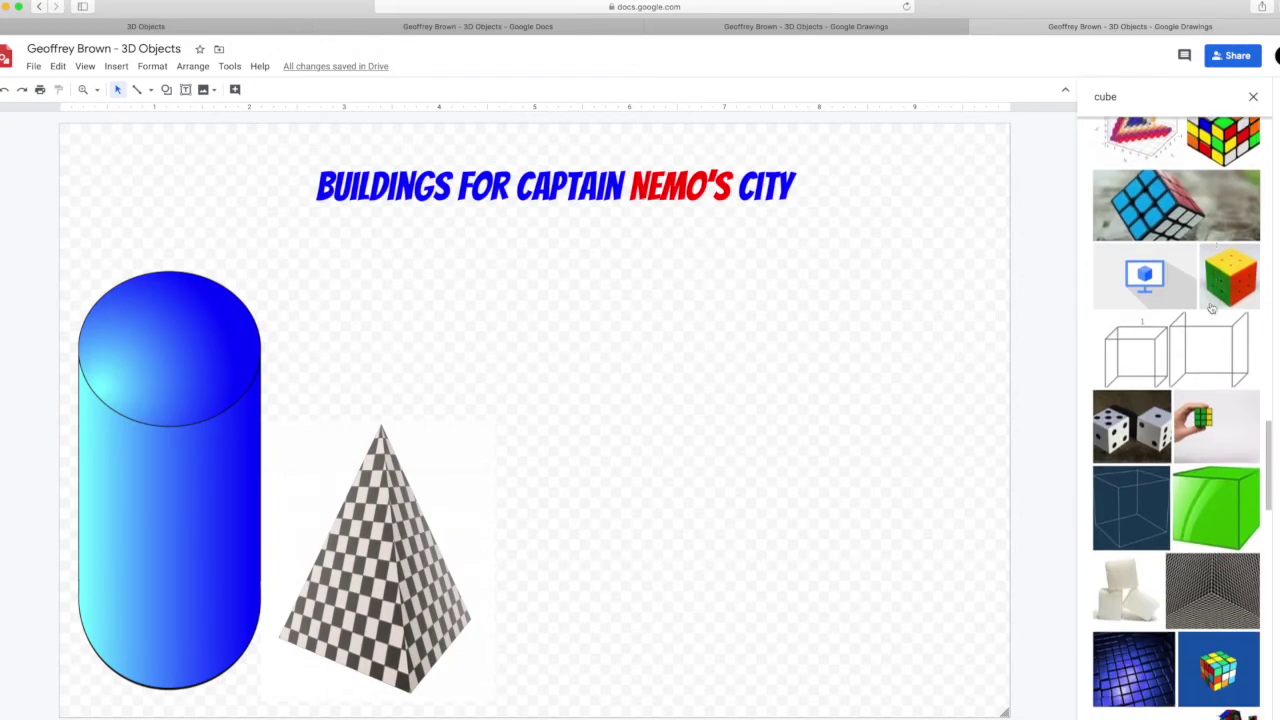
{"action": "scroll", "coordinate": [1211, 308], "scroll_direction": "down", "scroll_amount": 10}
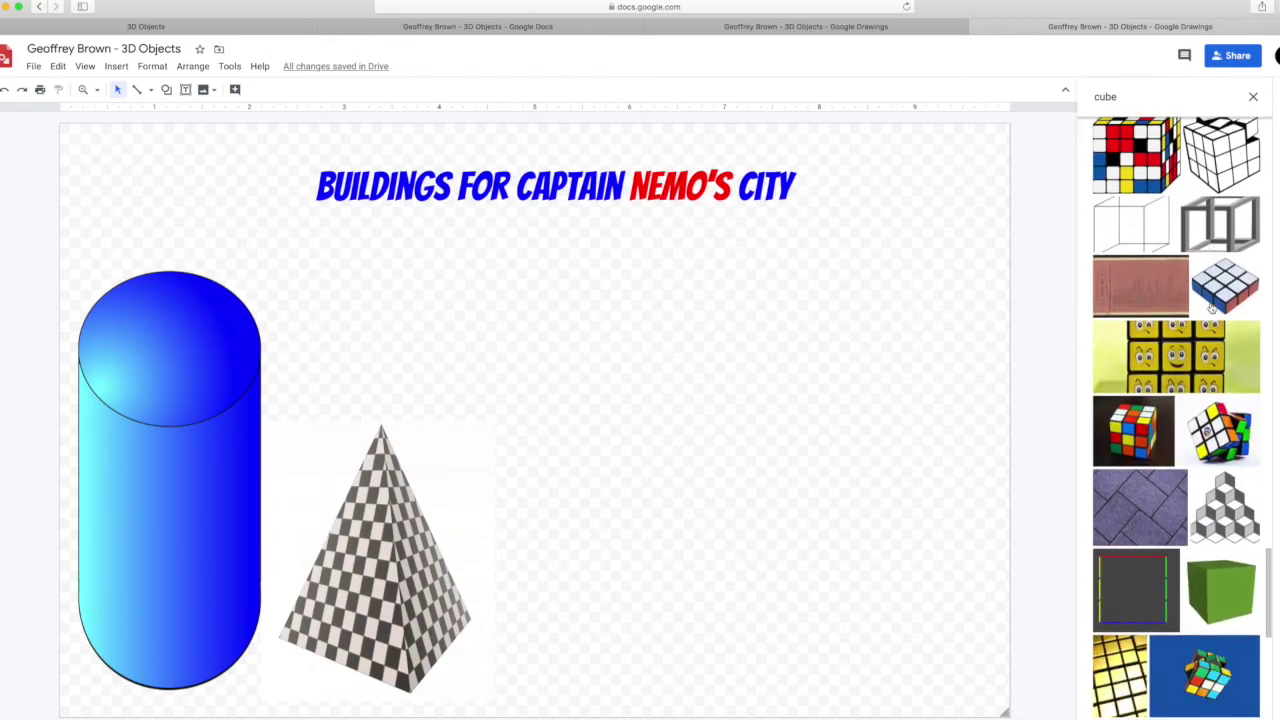
{"action": "scroll", "coordinate": [1212, 307], "scroll_direction": "down", "scroll_amount": 8}
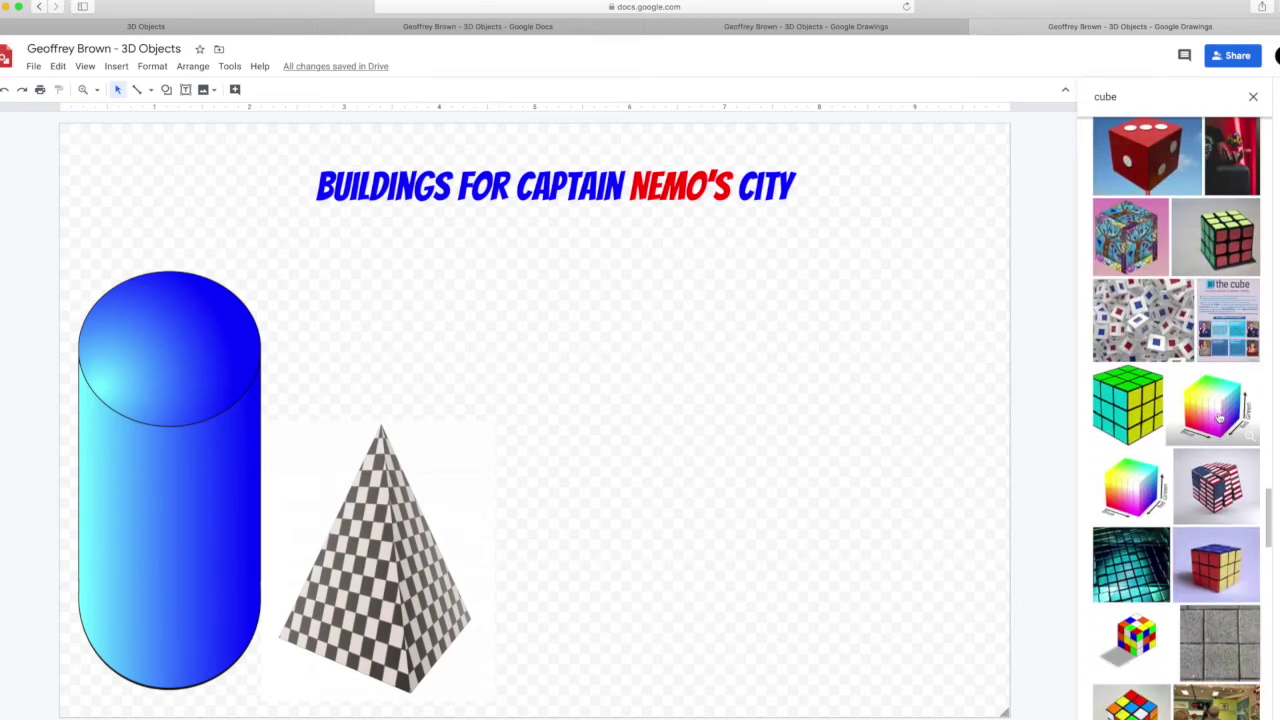
{"action": "left_click", "coordinate": [1130, 487]}
{"action": "left_click", "coordinate": [1234, 709]}
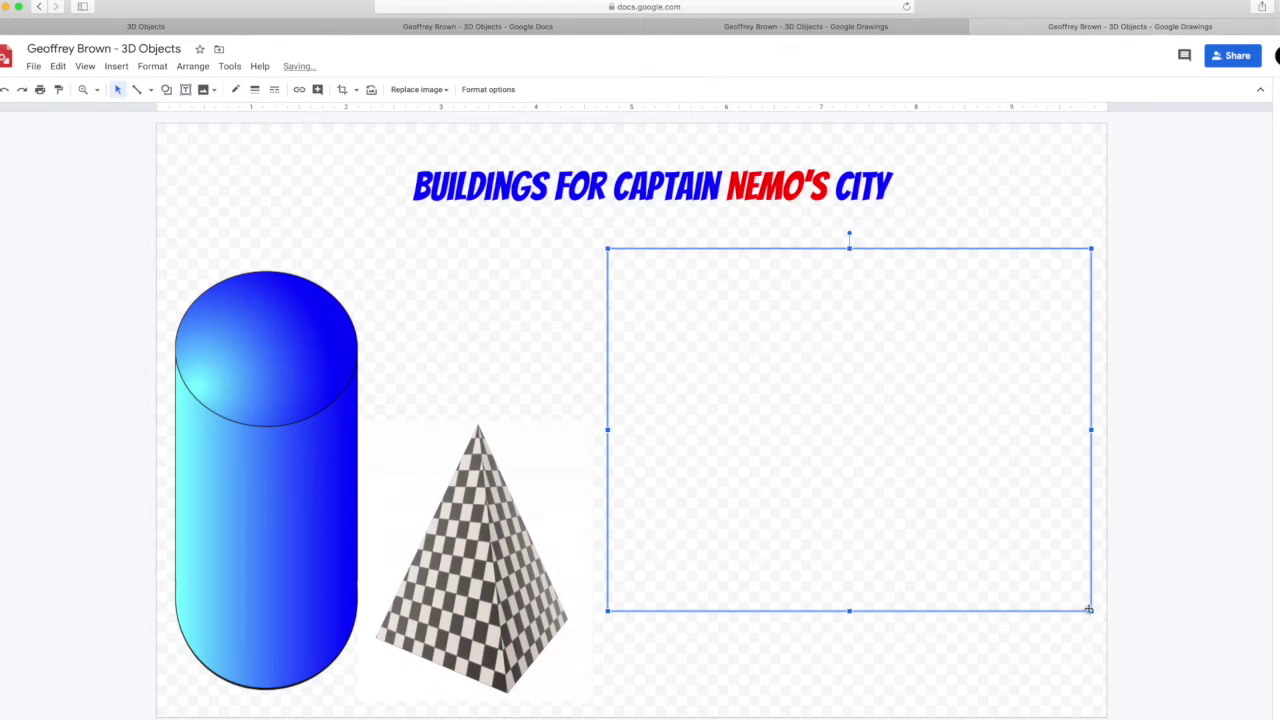
- Shrink the cube and place it beside the pyramid
{"action": "left_click_drag", "start_coordinate": [802, 390], "coordinate": [693, 629]}
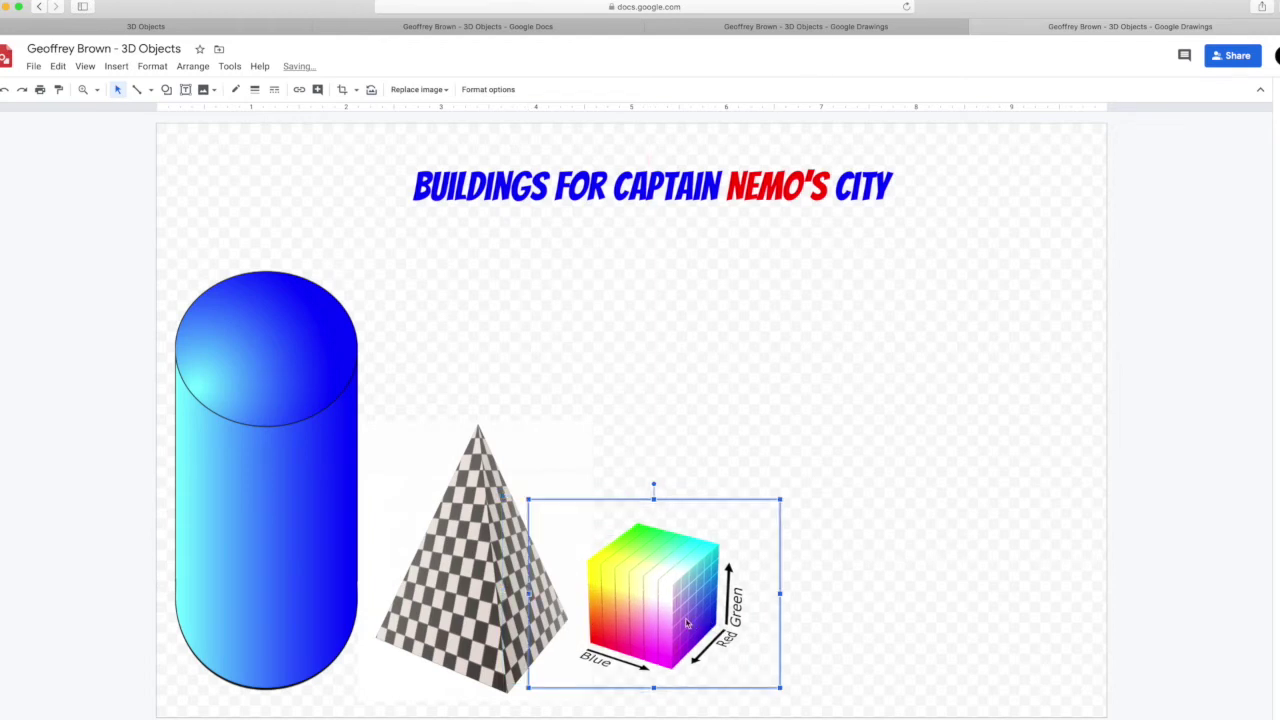
{"action": "left_click", "coordinate": [471, 290]}
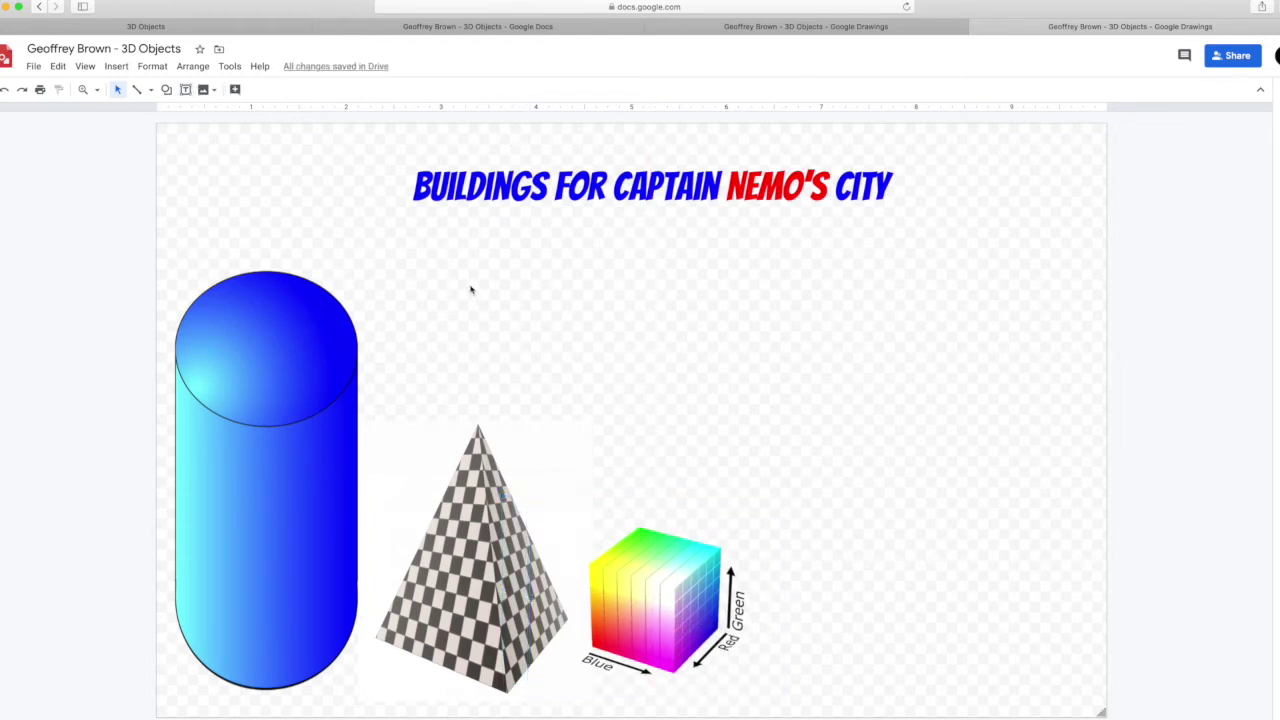
{"action": "left_click", "coordinate": [116, 66]}
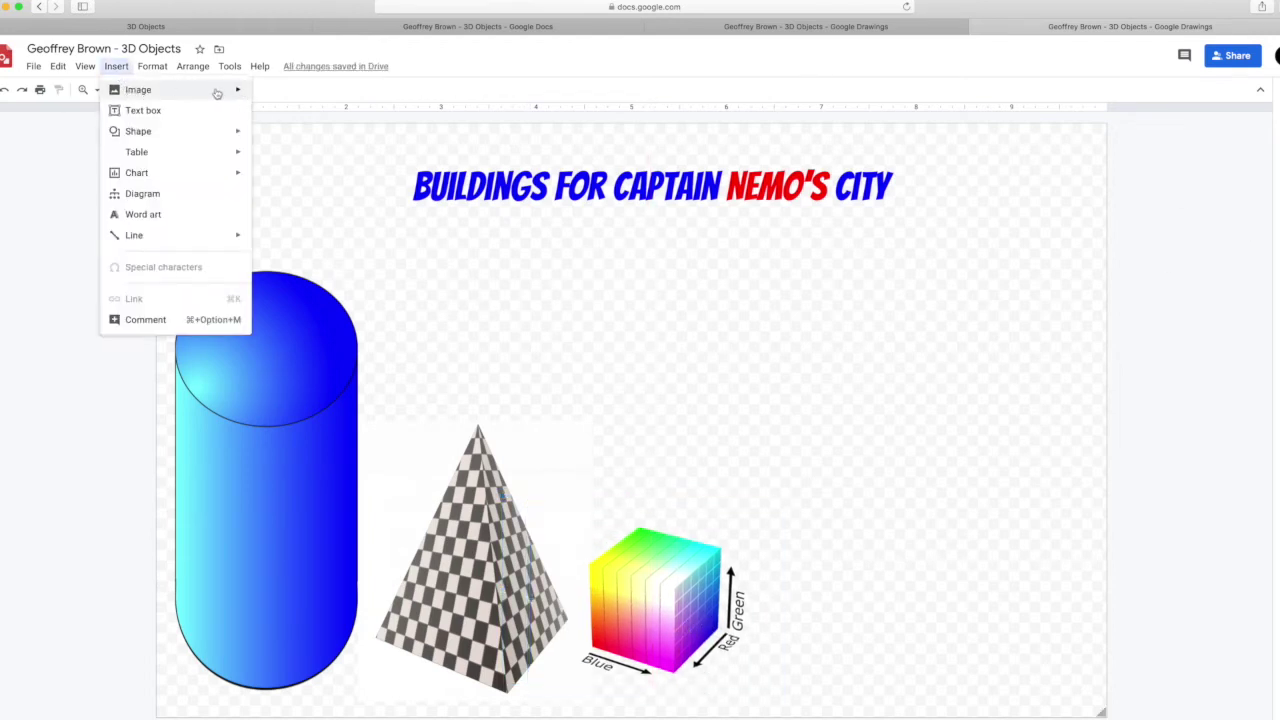
- Insert a blue, yellow and red prism image from a 'rectangular prism' search and narrow it
{"action": "mouse_move", "coordinate": [220, 90]}
{"action": "left_click", "coordinate": [296, 116]}
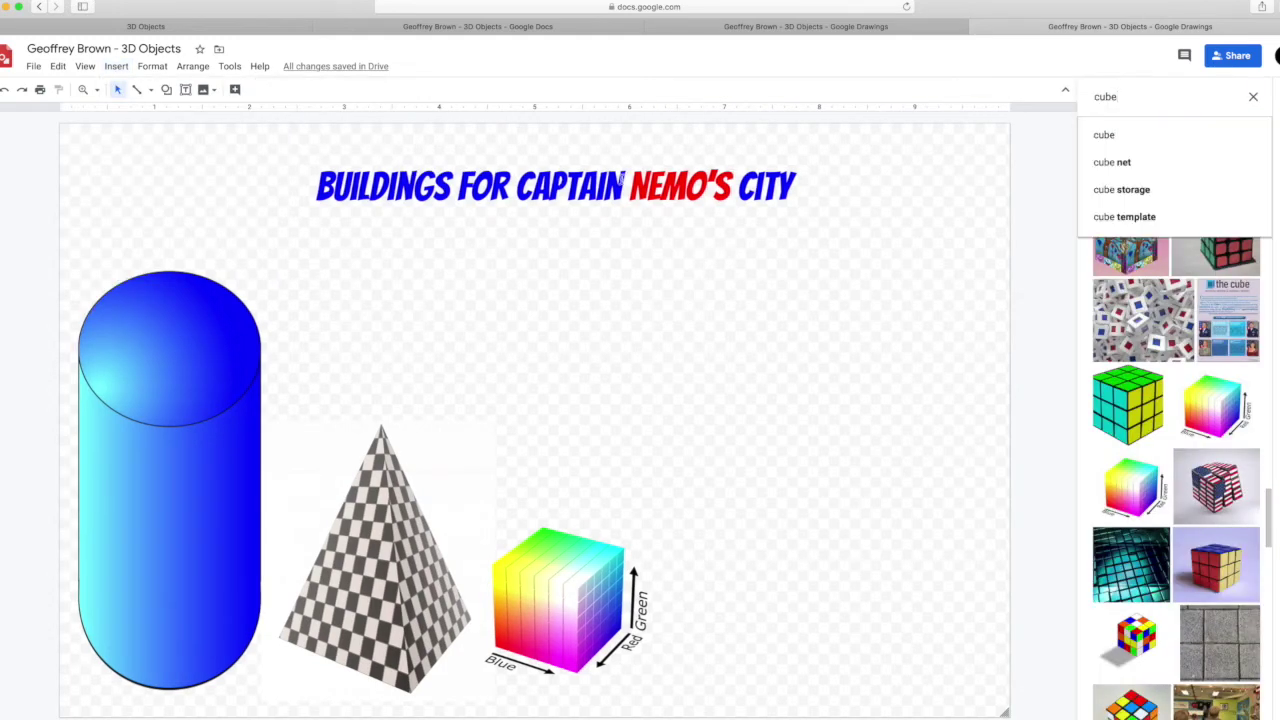
{"action": "type", "text": "re"}
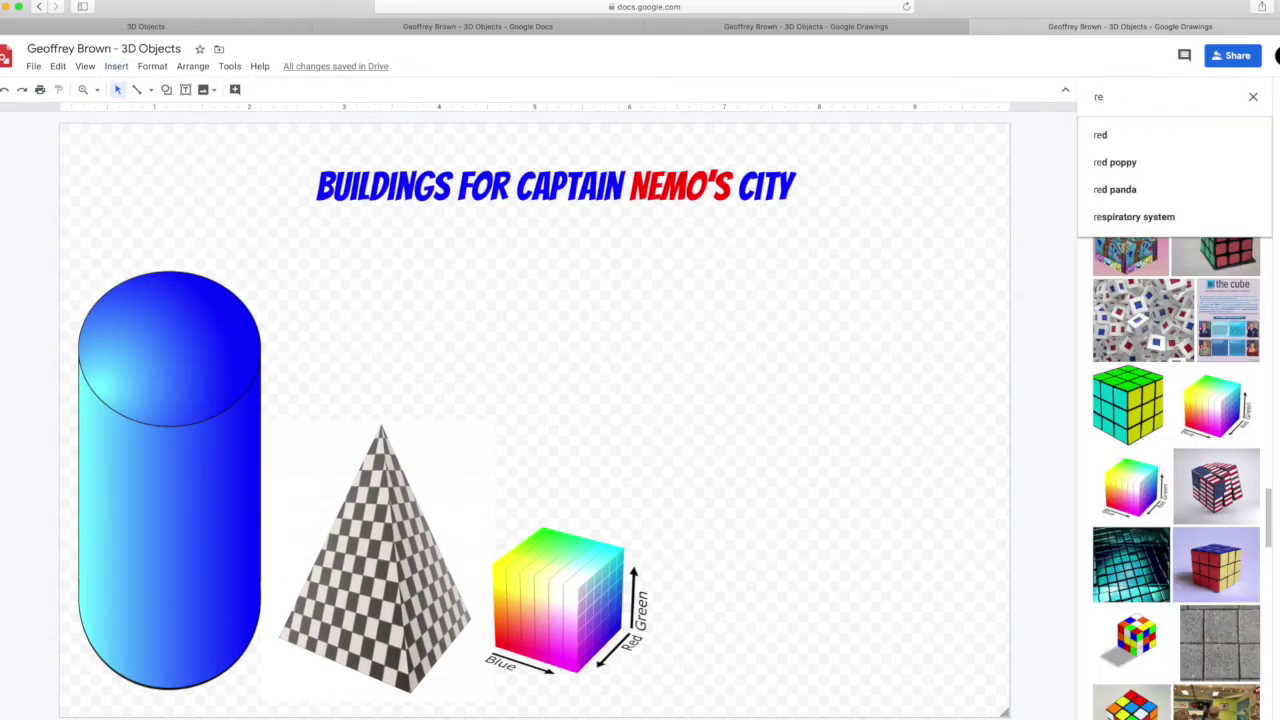
{"action": "type", "text": "ctangular prism"}
{"action": "key", "text": "Return"}
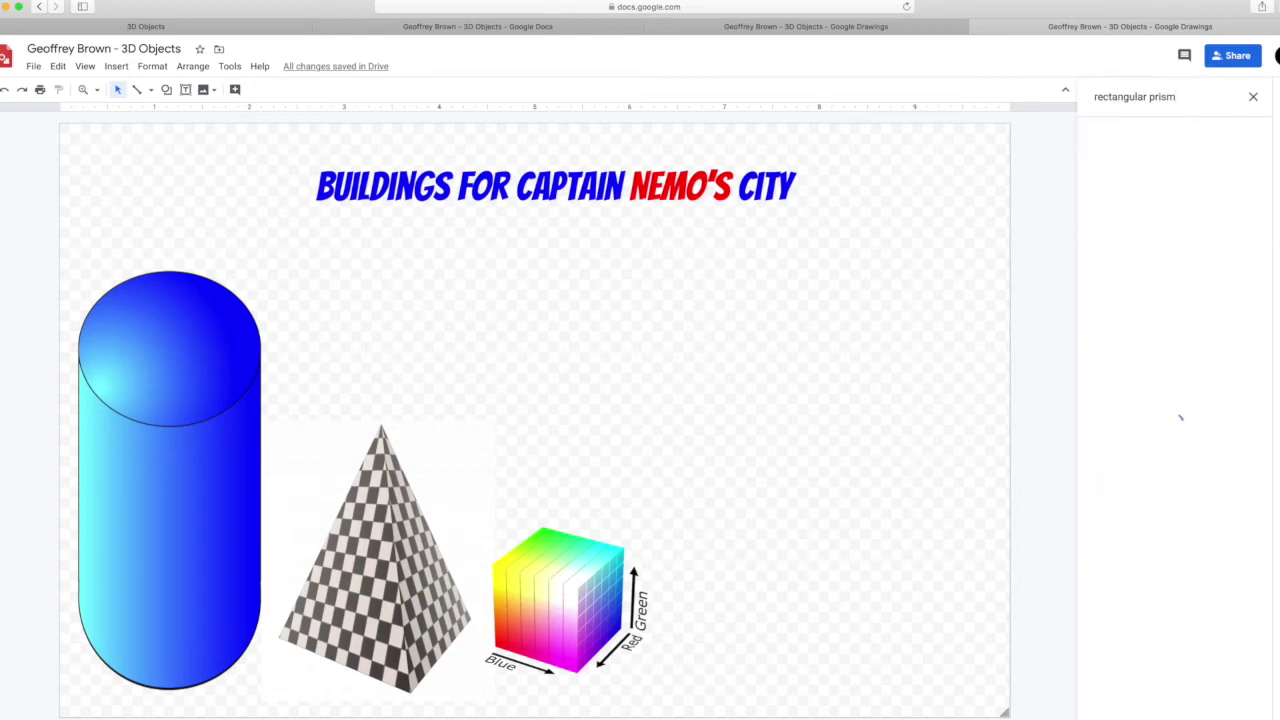
{"action": "left_click", "coordinate": [1130, 175]}
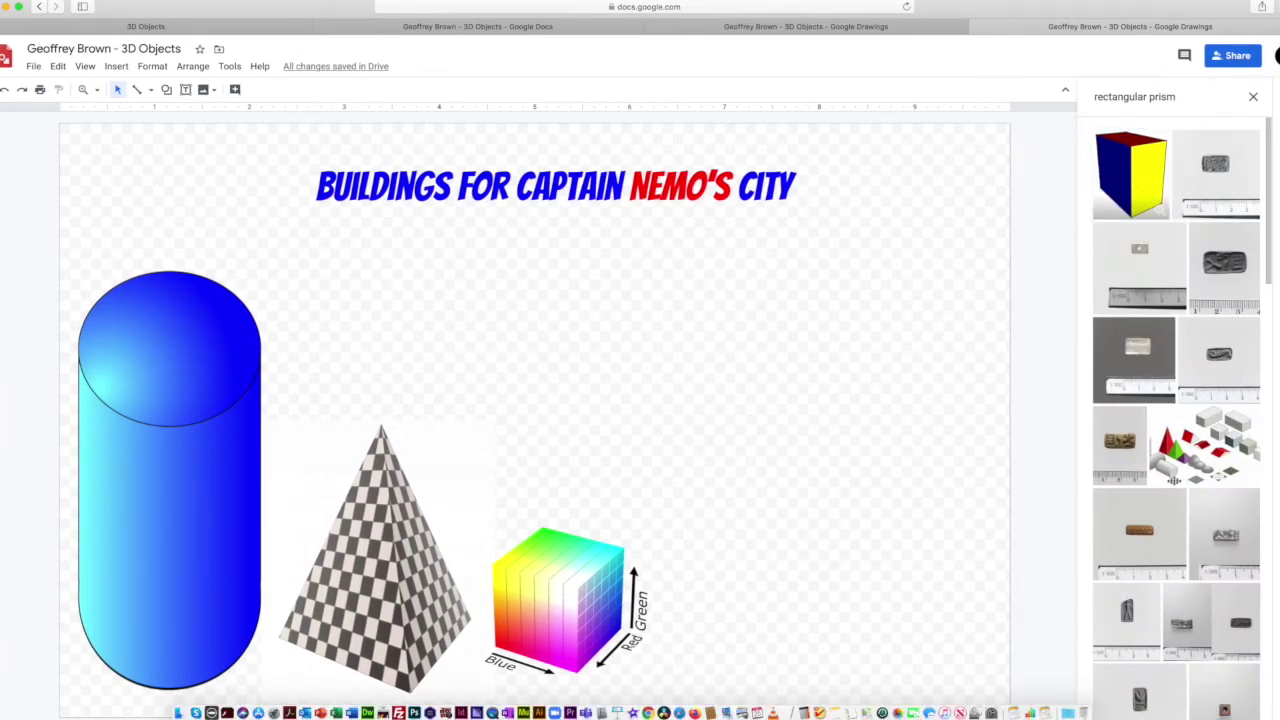
{"action": "left_click", "coordinate": [1130, 175]}
{"action": "left_click", "coordinate": [1234, 709]}
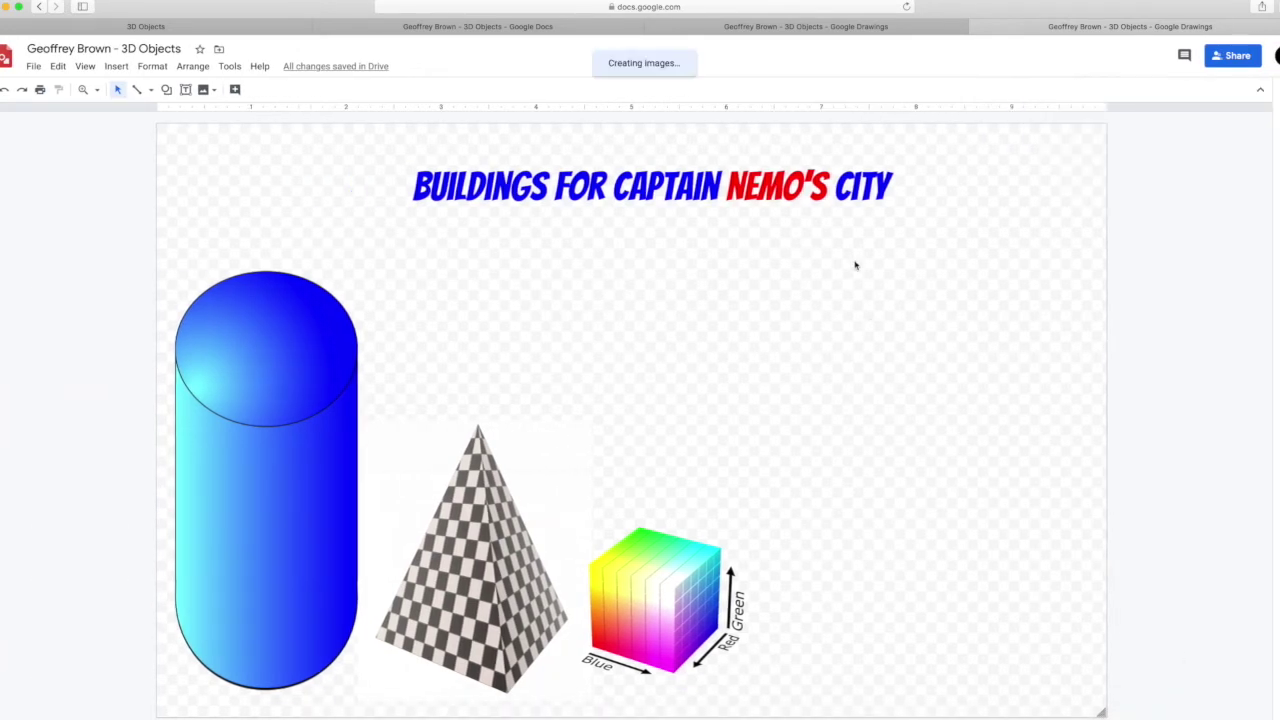
{"action": "left_click_drag", "start_coordinate": [1096, 421], "coordinate": [885, 506]}
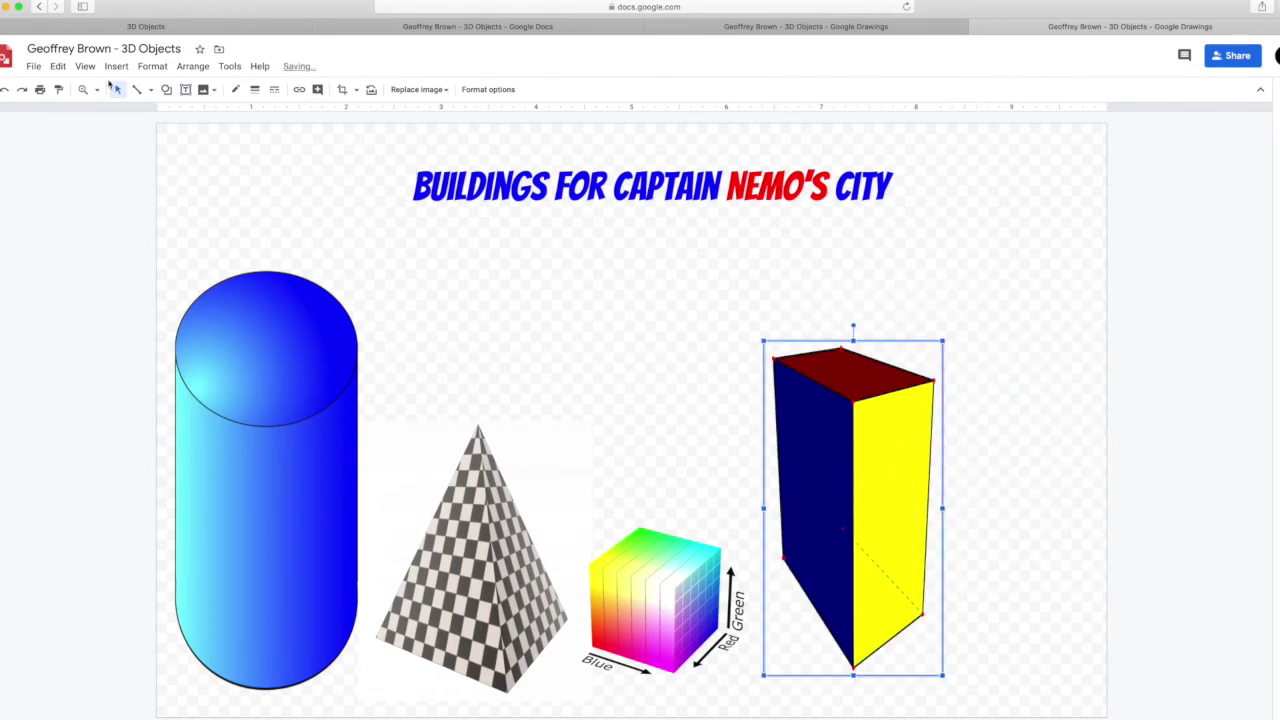
{"action": "left_click", "coordinate": [351, 180]}
- Insert a red sphere image from a web search for 'sphere'
{"action": "left_click", "coordinate": [198, 142]}
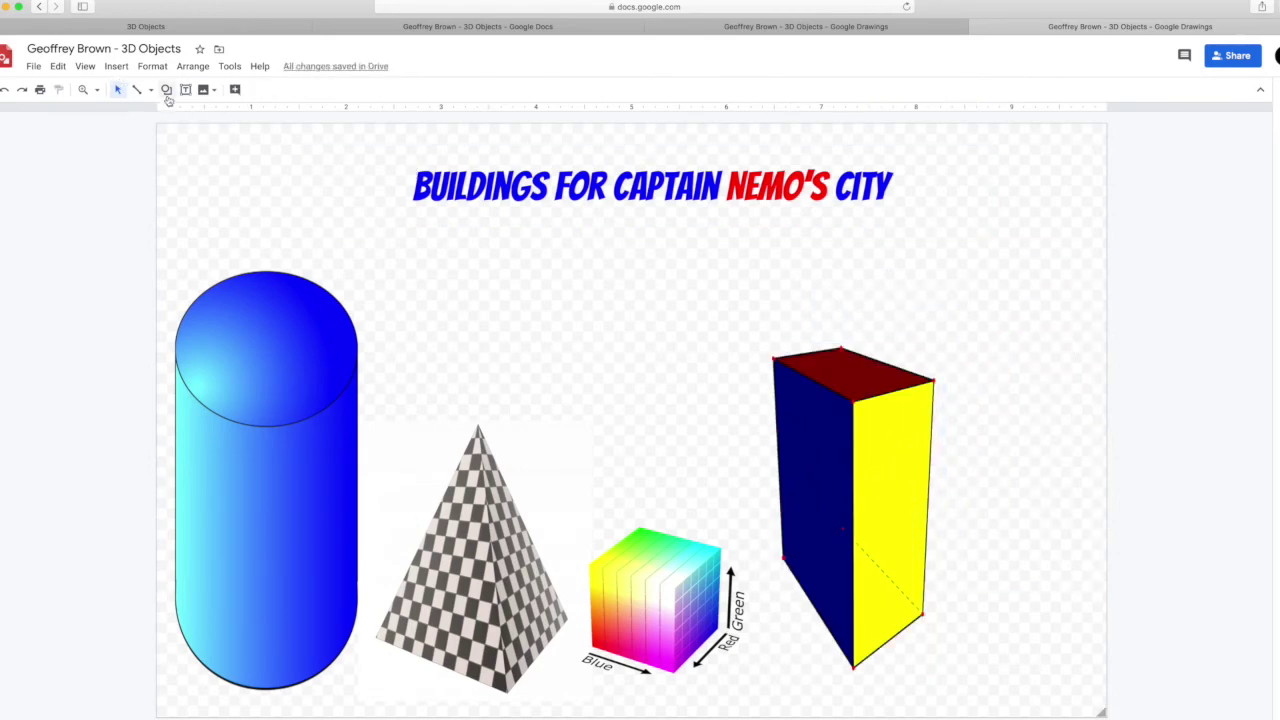
{"action": "left_click", "coordinate": [203, 89]}
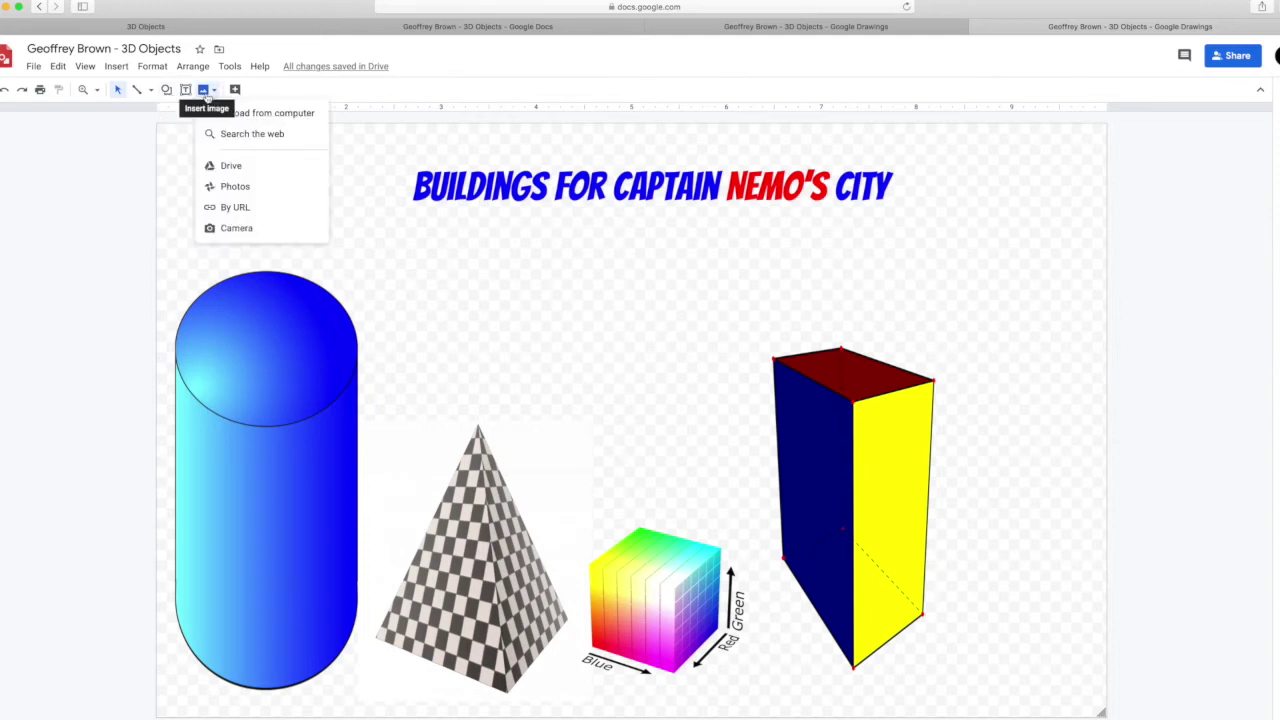
{"action": "left_click", "coordinate": [238, 137]}
{"action": "left_click_drag", "start_coordinate": [1181, 98], "coordinate": [1066, 103]}
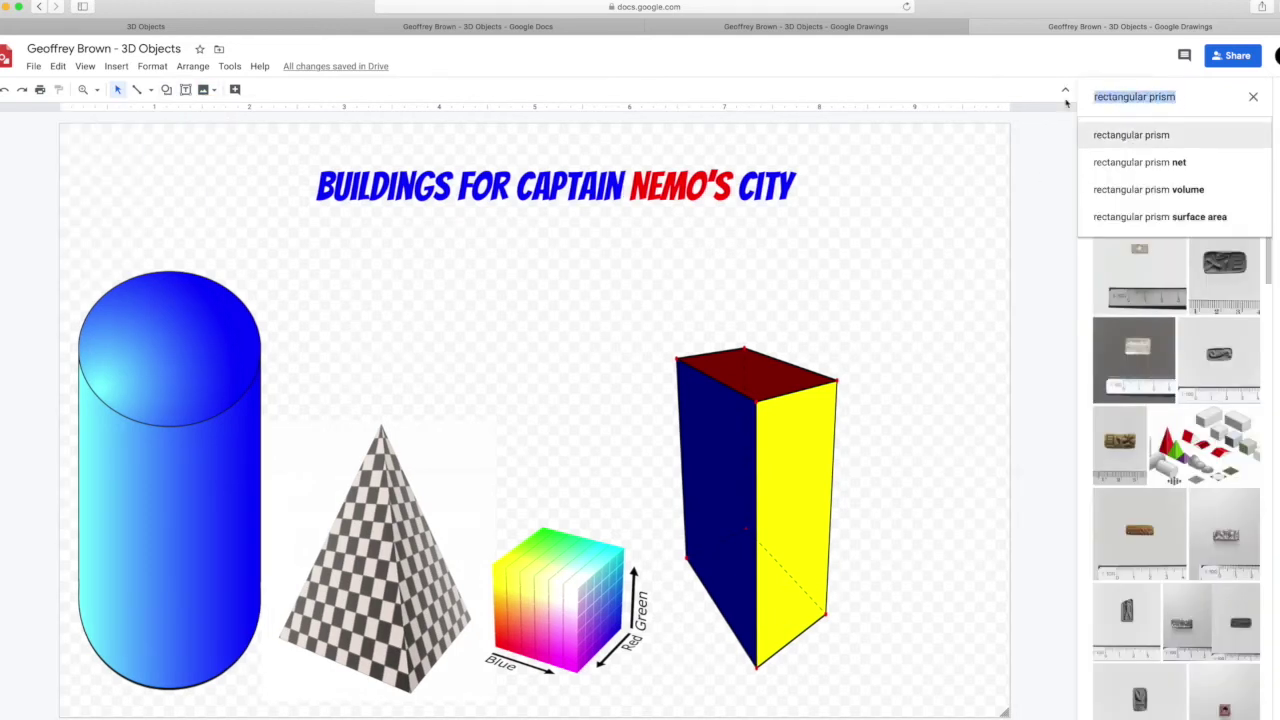
{"action": "type", "text": "sphere"}
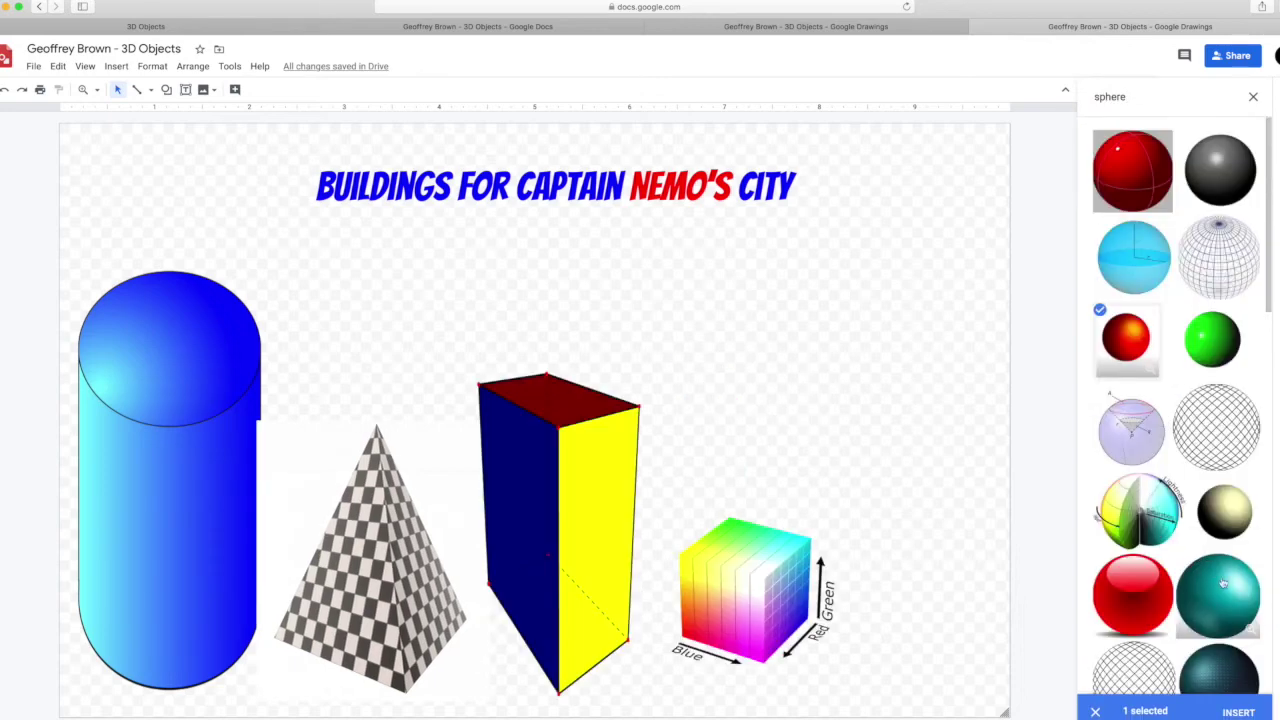
{"action": "left_click", "coordinate": [1240, 712]}
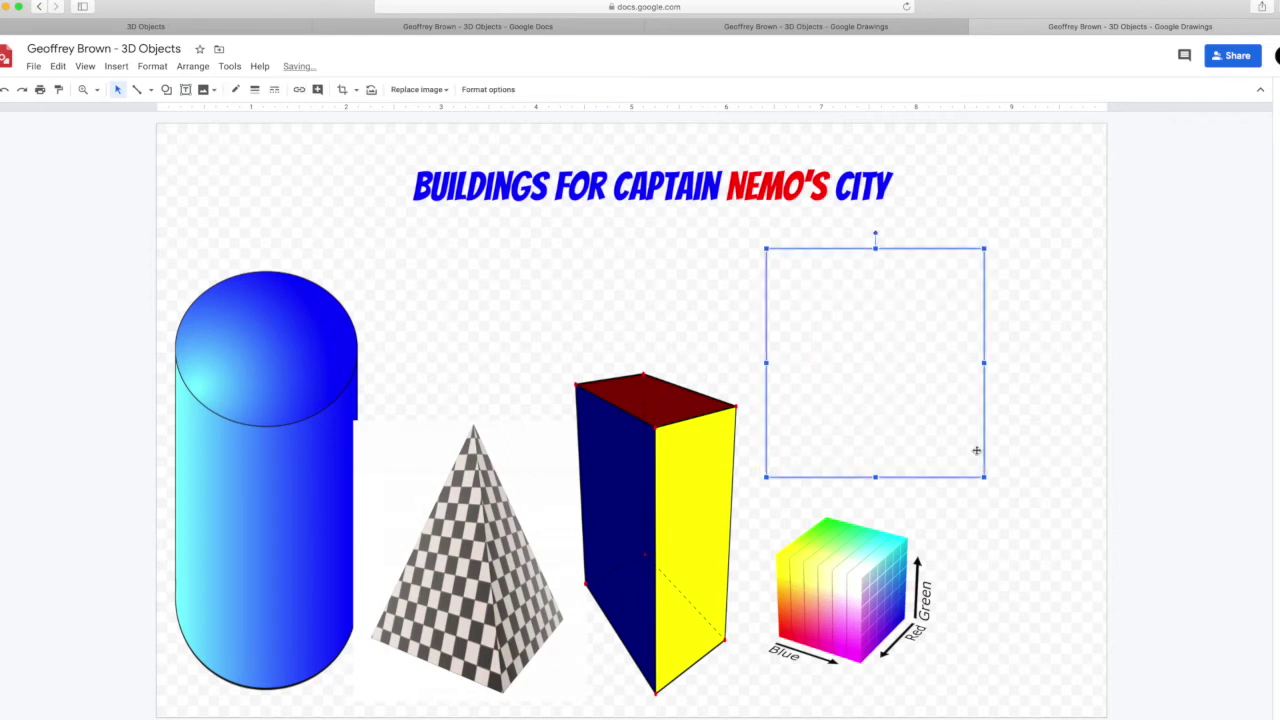
- Shrink the sphere, move it to the lower right, and nudge the cube left
{"action": "left_click_drag", "start_coordinate": [937, 421], "coordinate": [977, 456]}
{"action": "left_click_drag", "start_coordinate": [1032, 504], "coordinate": [983, 451]}
{"action": "left_click_drag", "start_coordinate": [916, 378], "coordinate": [1023, 588]}
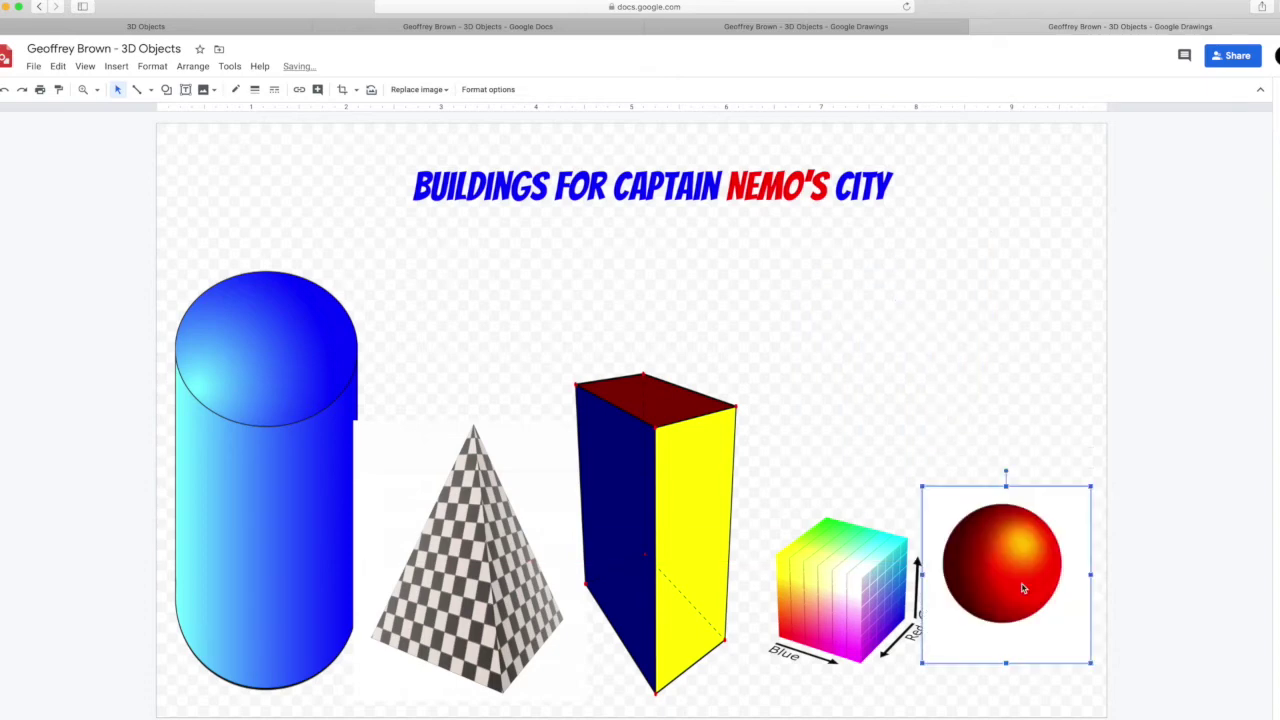
{"action": "left_click_drag", "start_coordinate": [880, 580], "coordinate": [866, 582]}
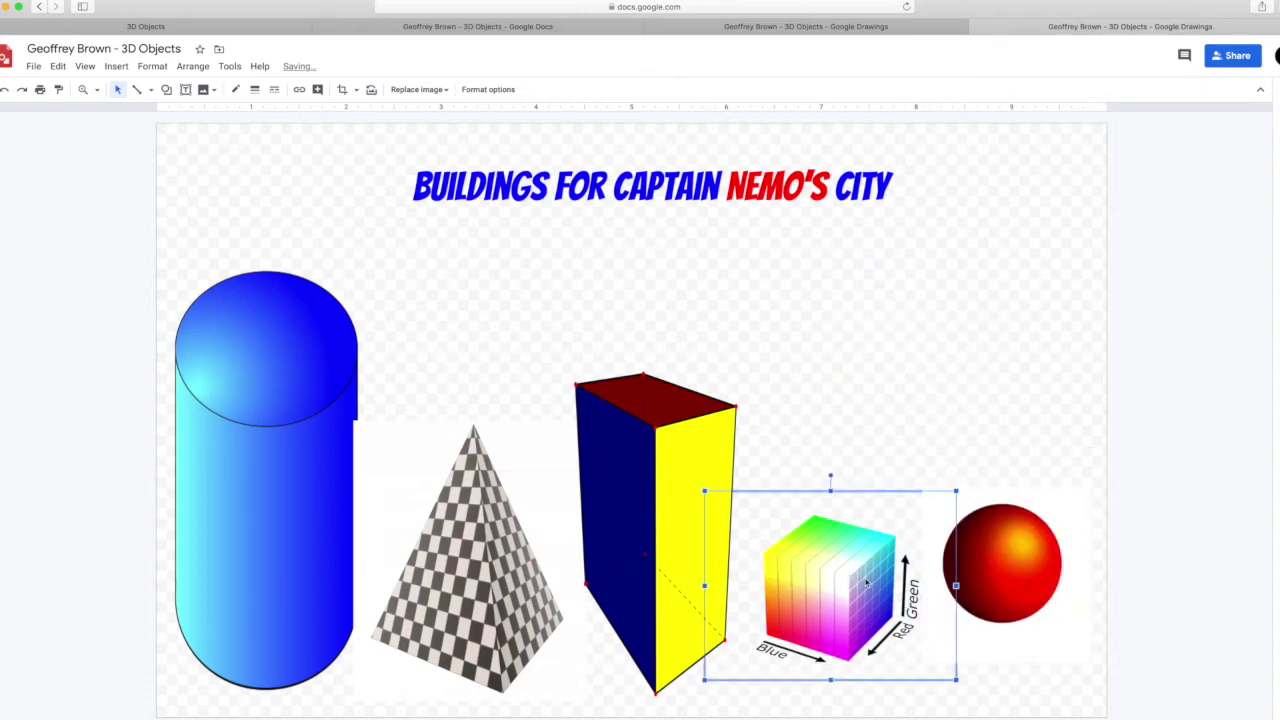
{"action": "left_click", "coordinate": [414, 268]}
{"action": "left_click", "coordinate": [186, 90]}
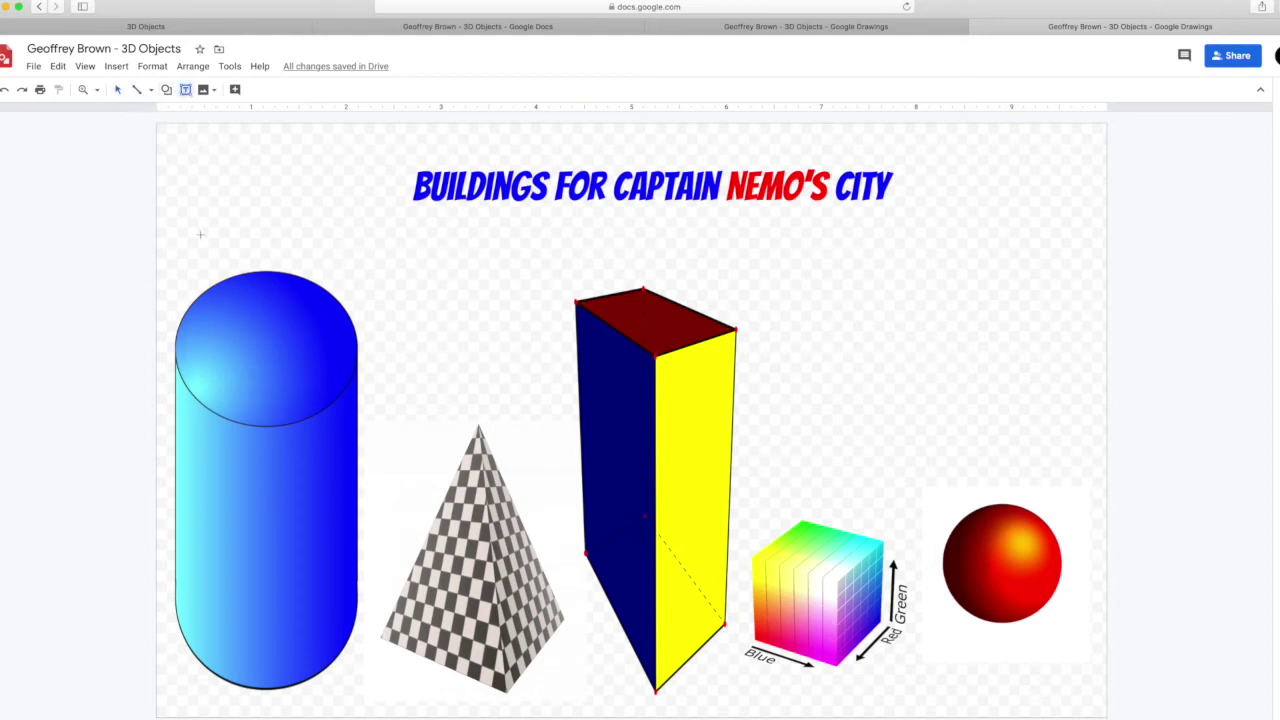
- Add a 'Hospital Cylinder' label box above the cylinder in Lobster font
{"action": "left_click_drag", "start_coordinate": [189, 217], "coordinate": [378, 258]}
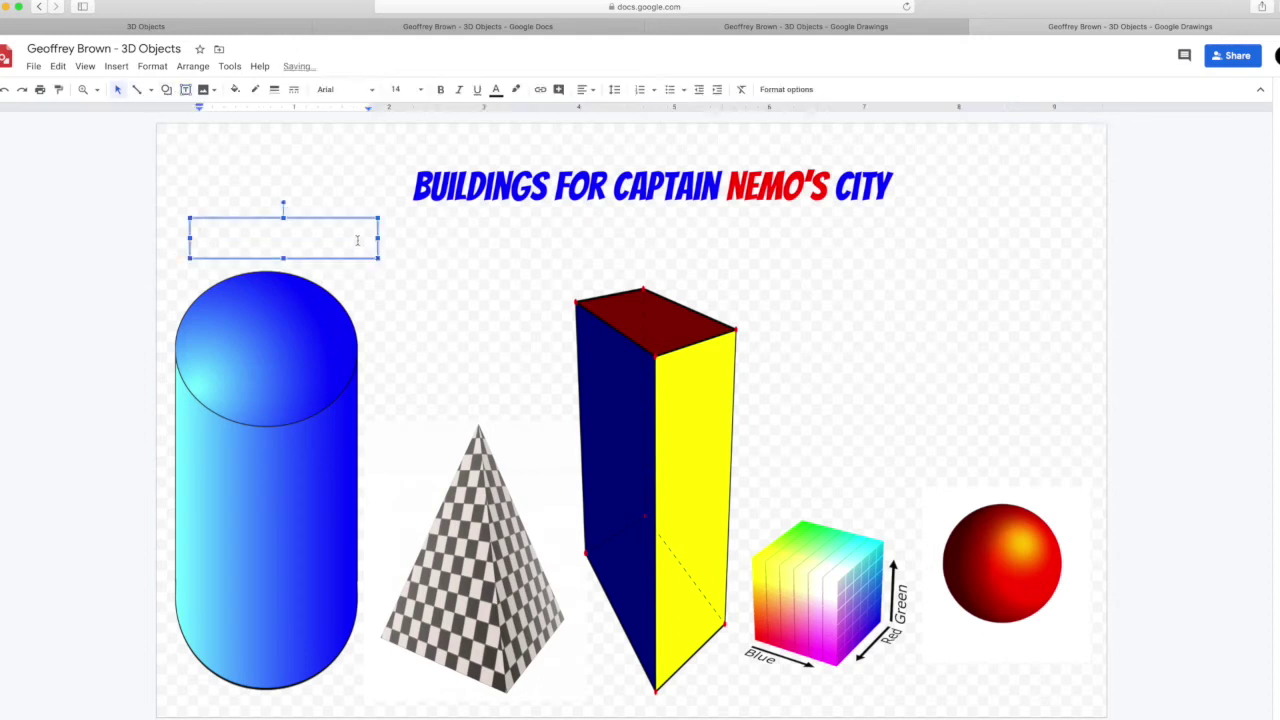
{"action": "type", "text": "Hospital Cylinder"}
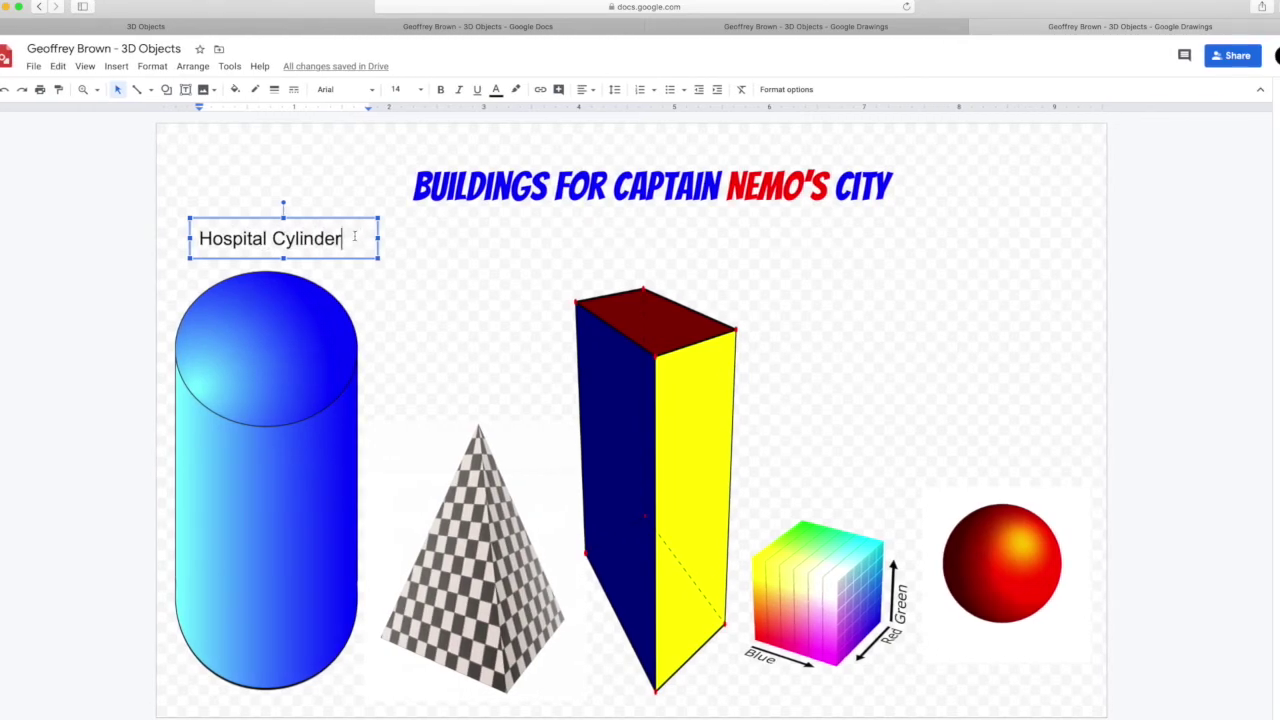
{"action": "left_click_drag", "start_coordinate": [343, 238], "coordinate": [199, 237]}
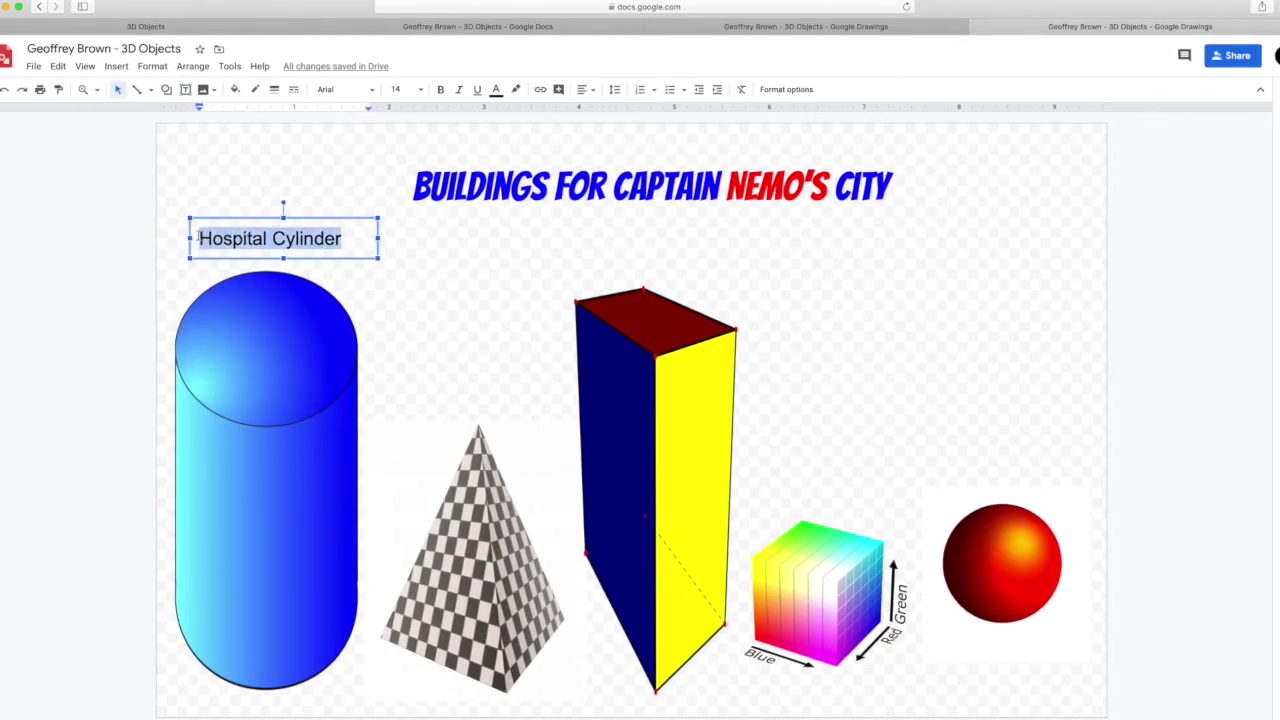
{"action": "left_click", "coordinate": [366, 92]}
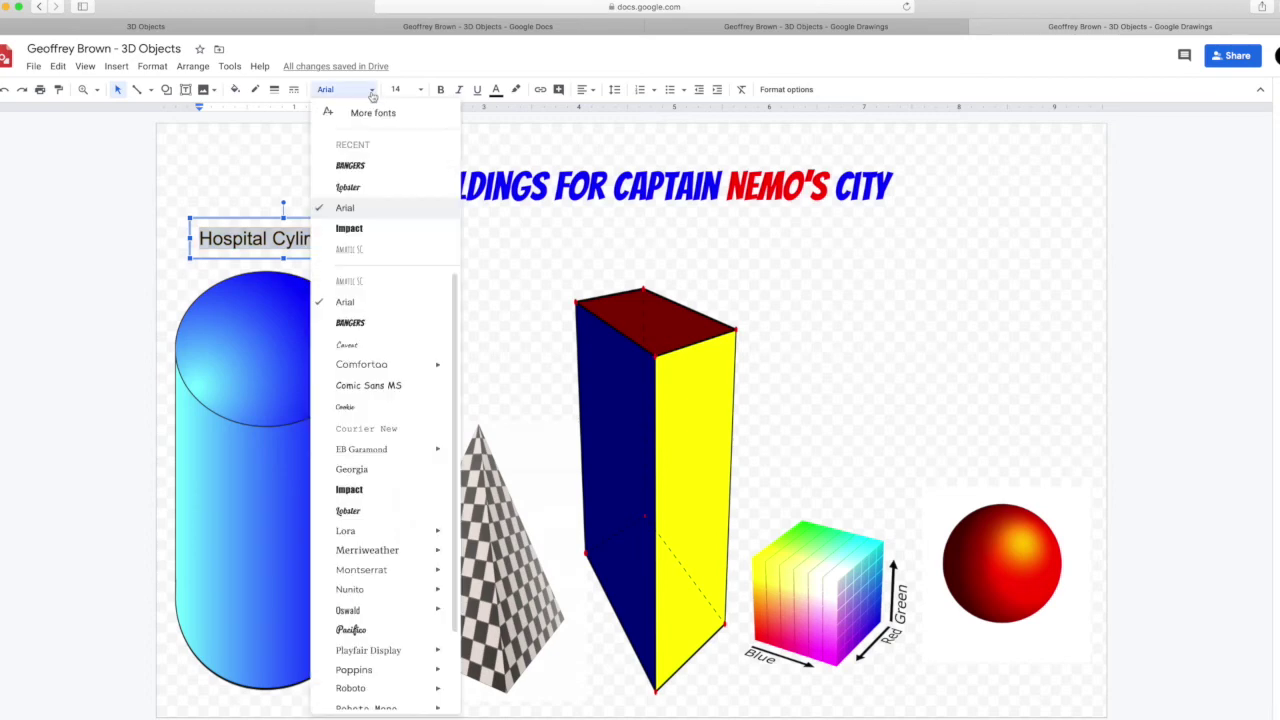
{"action": "left_click", "coordinate": [362, 188]}
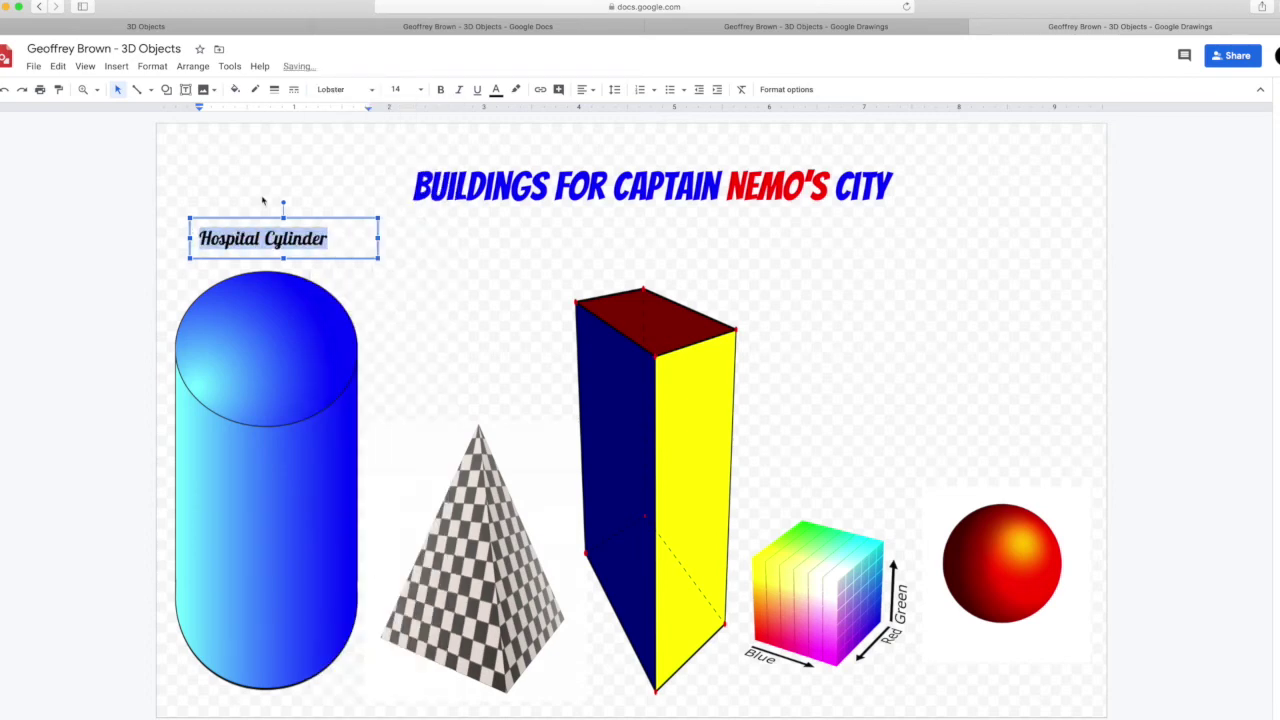
- Make the label text red, centred and in Impact font
{"action": "left_click", "coordinate": [496, 90]}
{"action": "left_click", "coordinate": [601, 135]}
{"action": "left_click", "coordinate": [585, 89]}
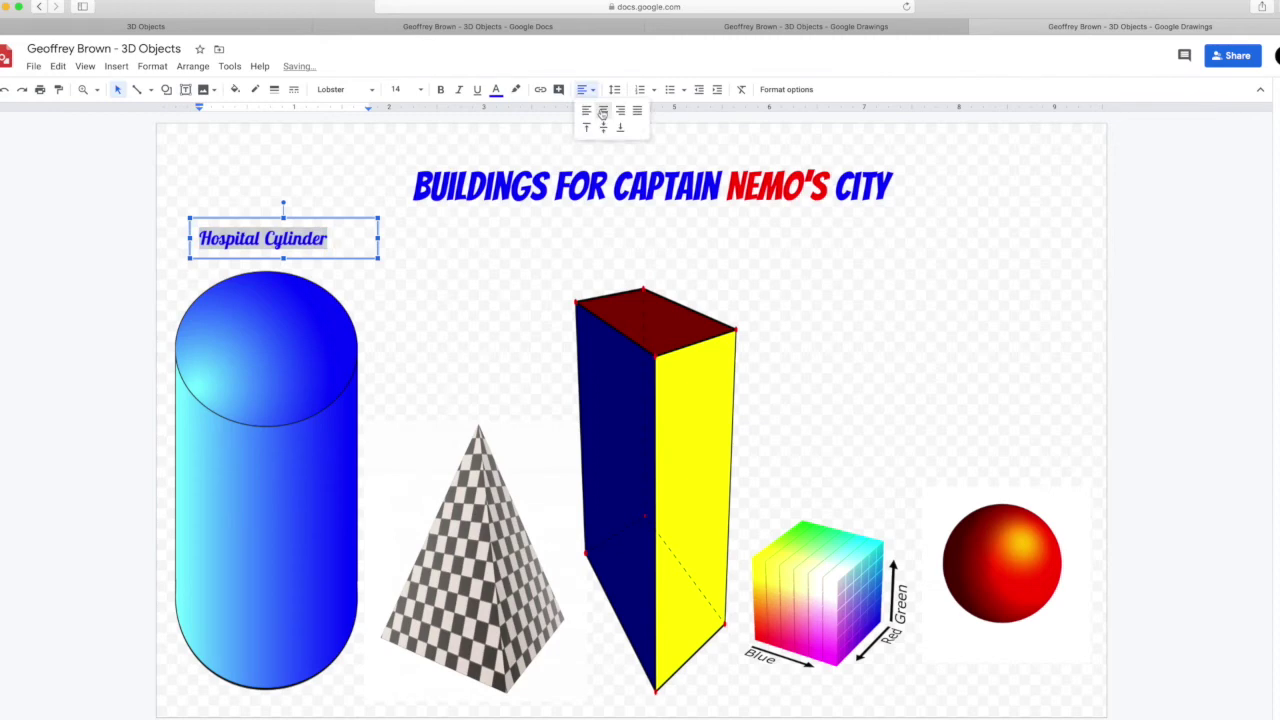
{"action": "left_click", "coordinate": [600, 117]}
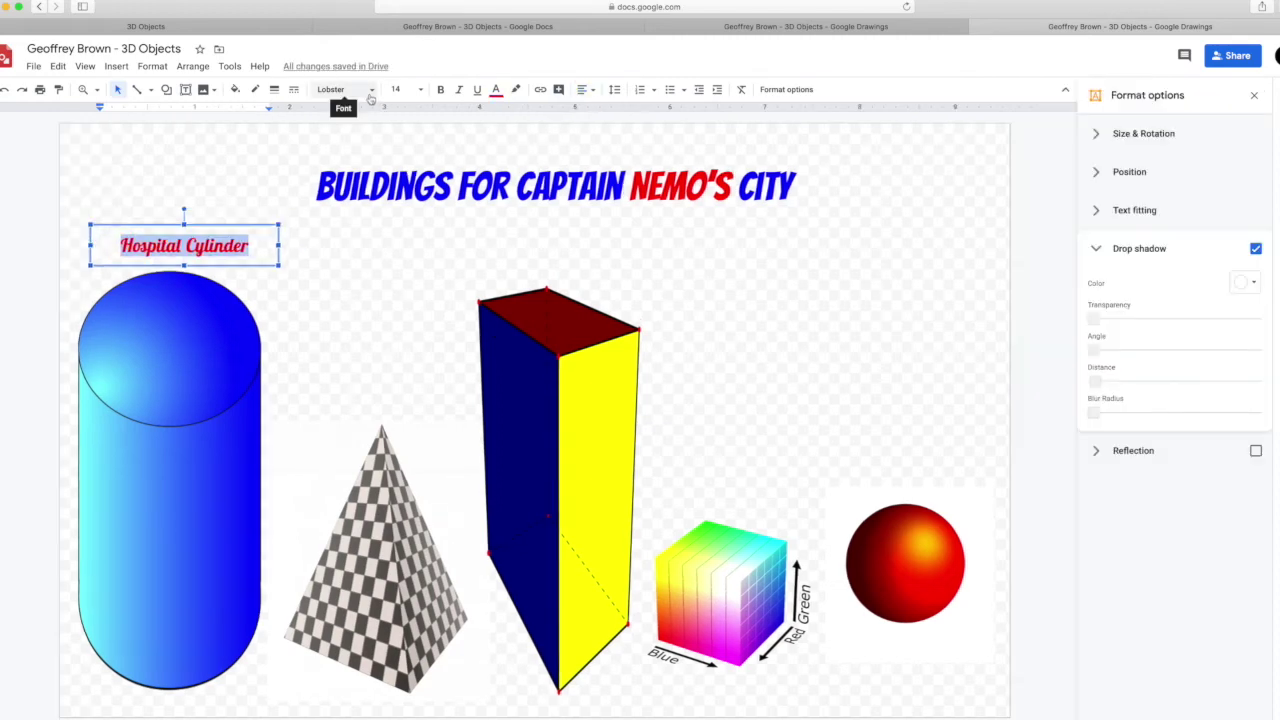
{"action": "left_click", "coordinate": [340, 89]}
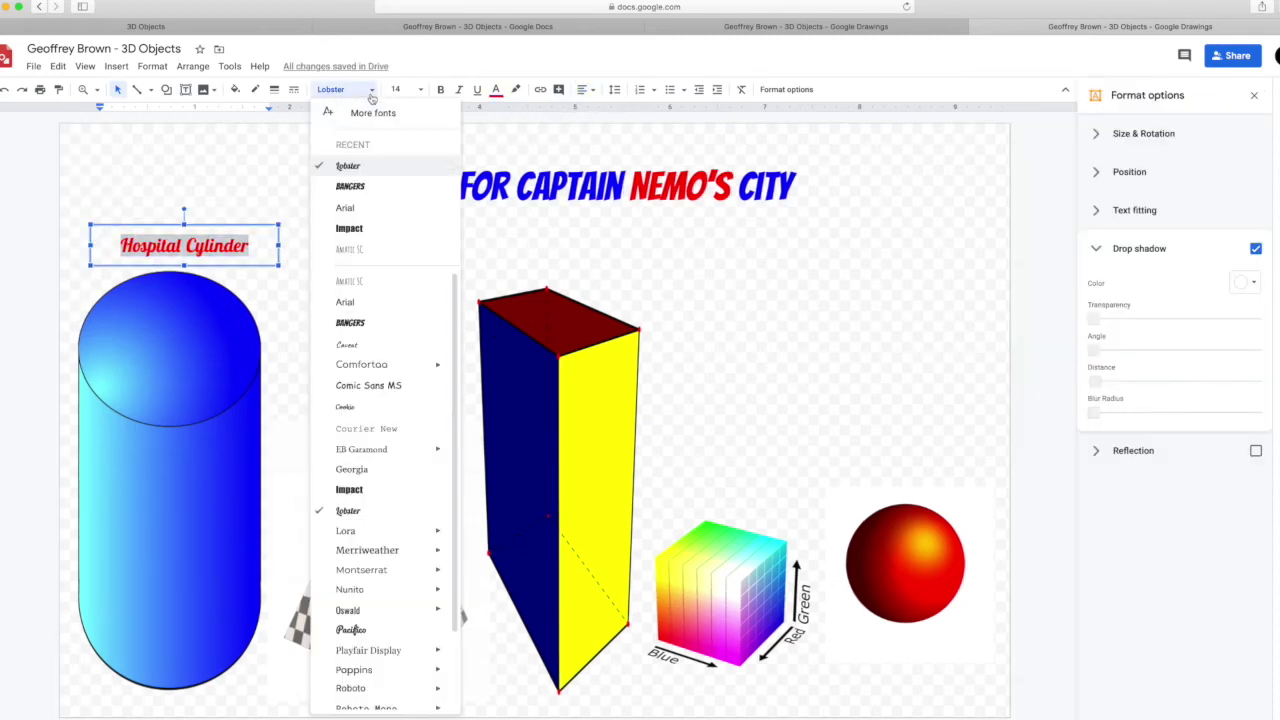
{"action": "left_click", "coordinate": [378, 225]}
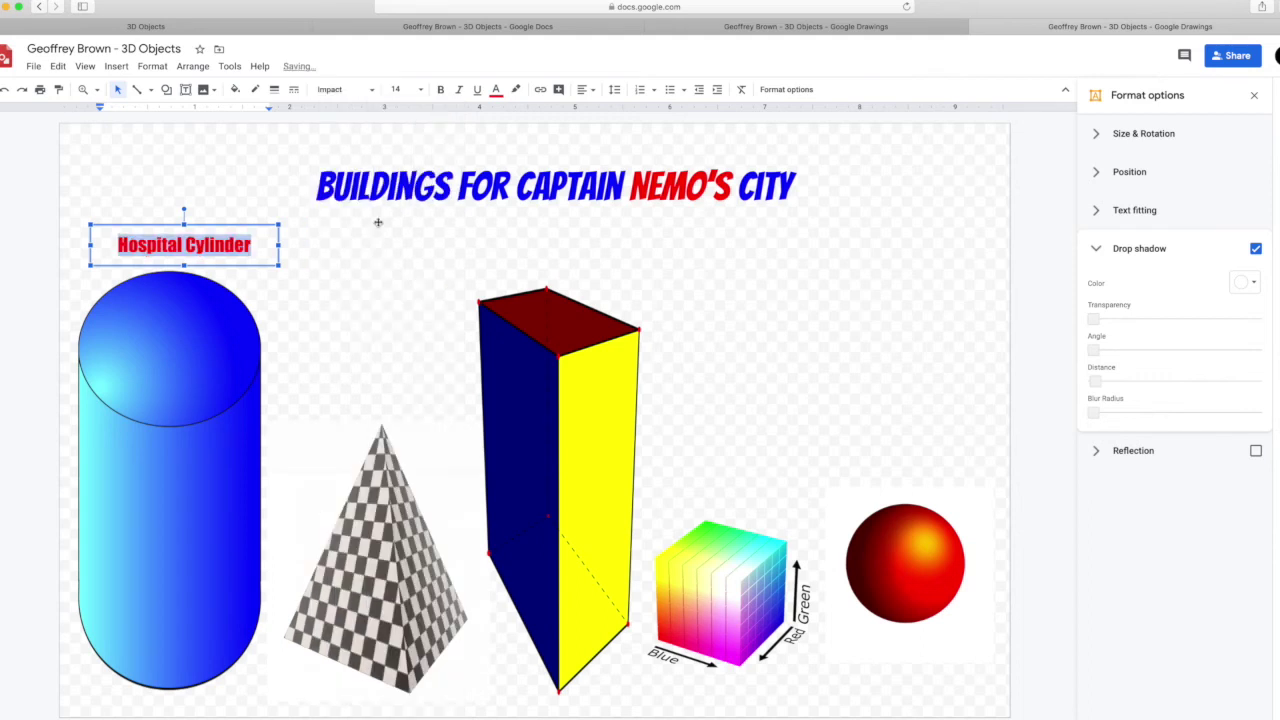
{"action": "left_click", "coordinate": [259, 263]}
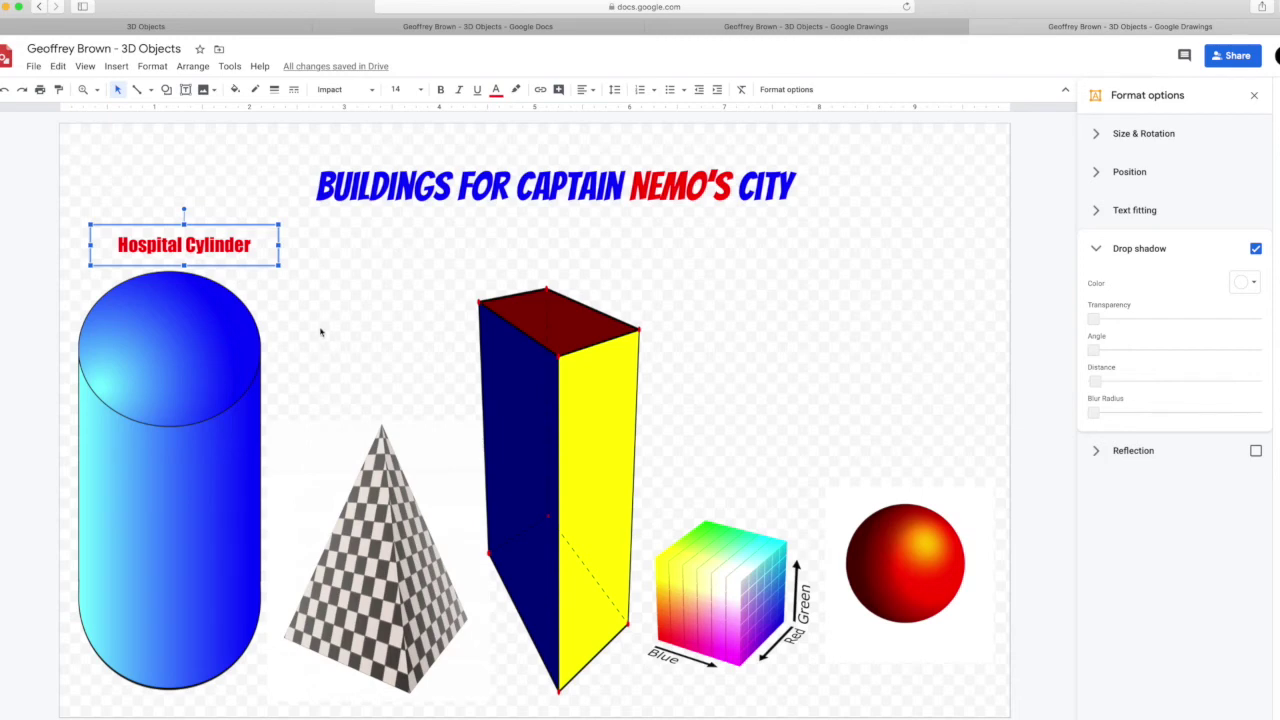
{"action": "left_click", "coordinate": [230, 222]}
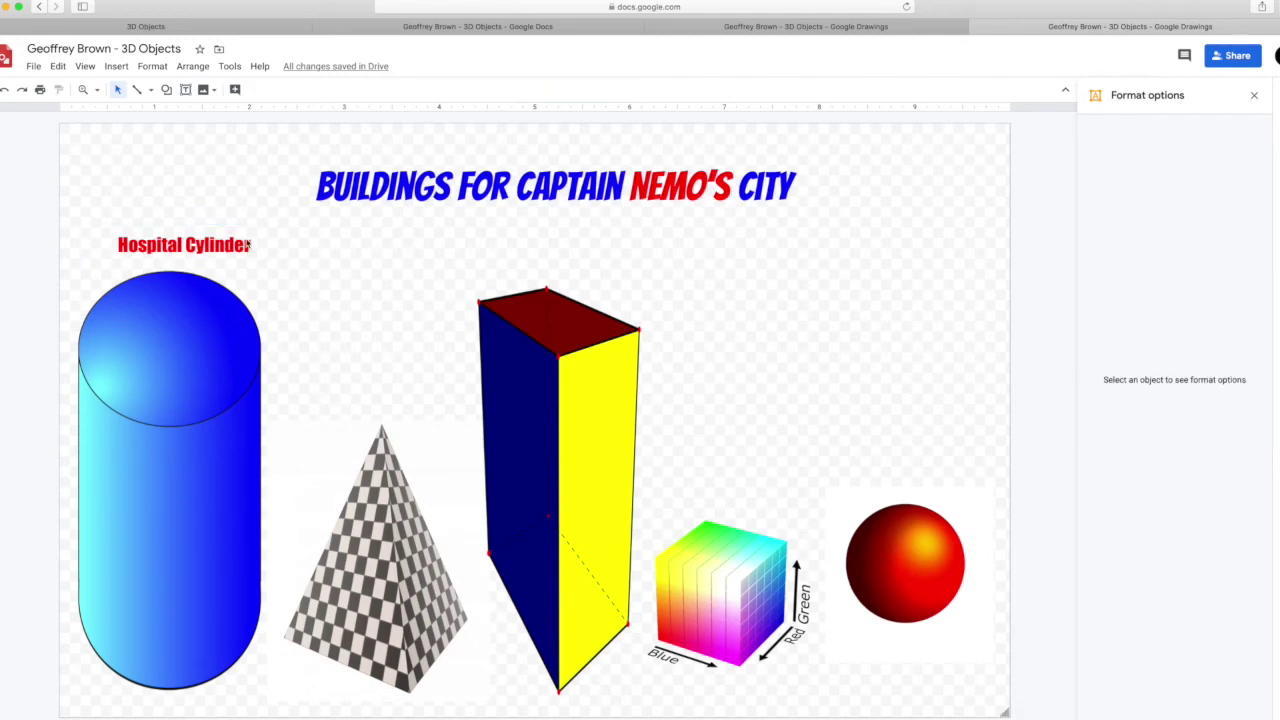
{"action": "left_click", "coordinate": [236, 230]}
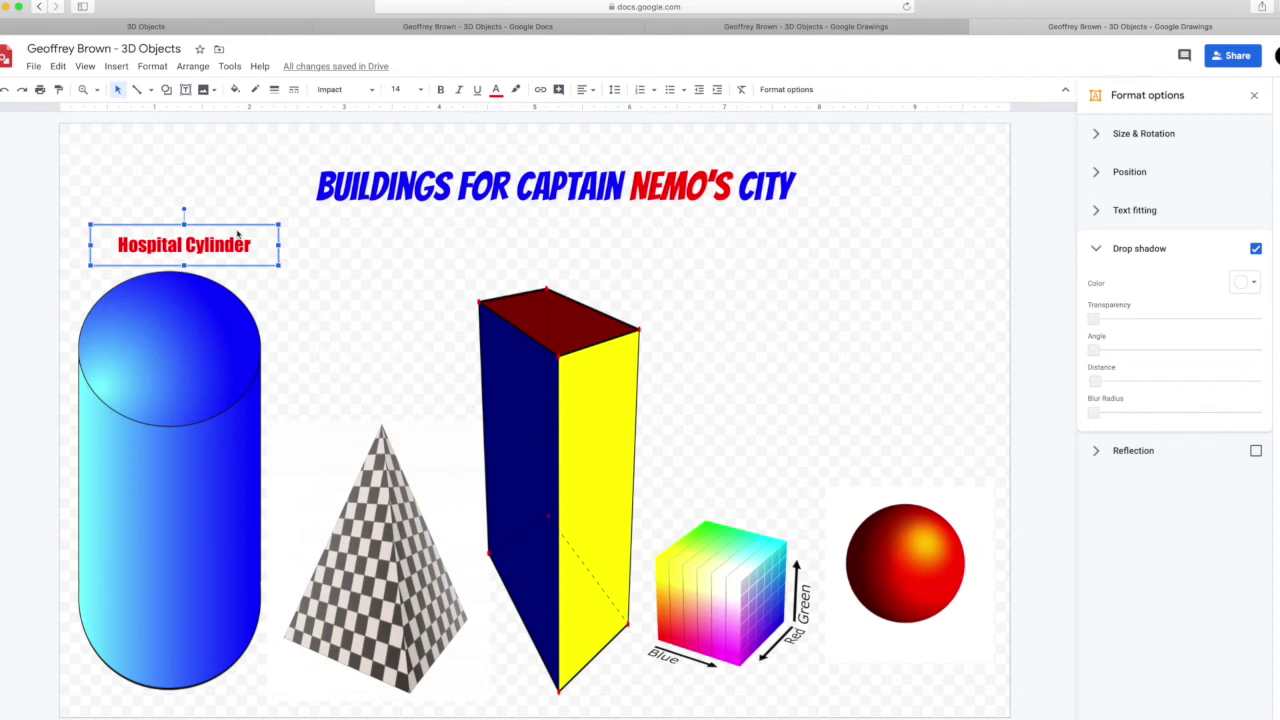
- Copy the Hospital Cylinder label and paste four copies of it
{"action": "right_click", "coordinate": [238, 265]}
{"action": "left_click", "coordinate": [285, 297]}
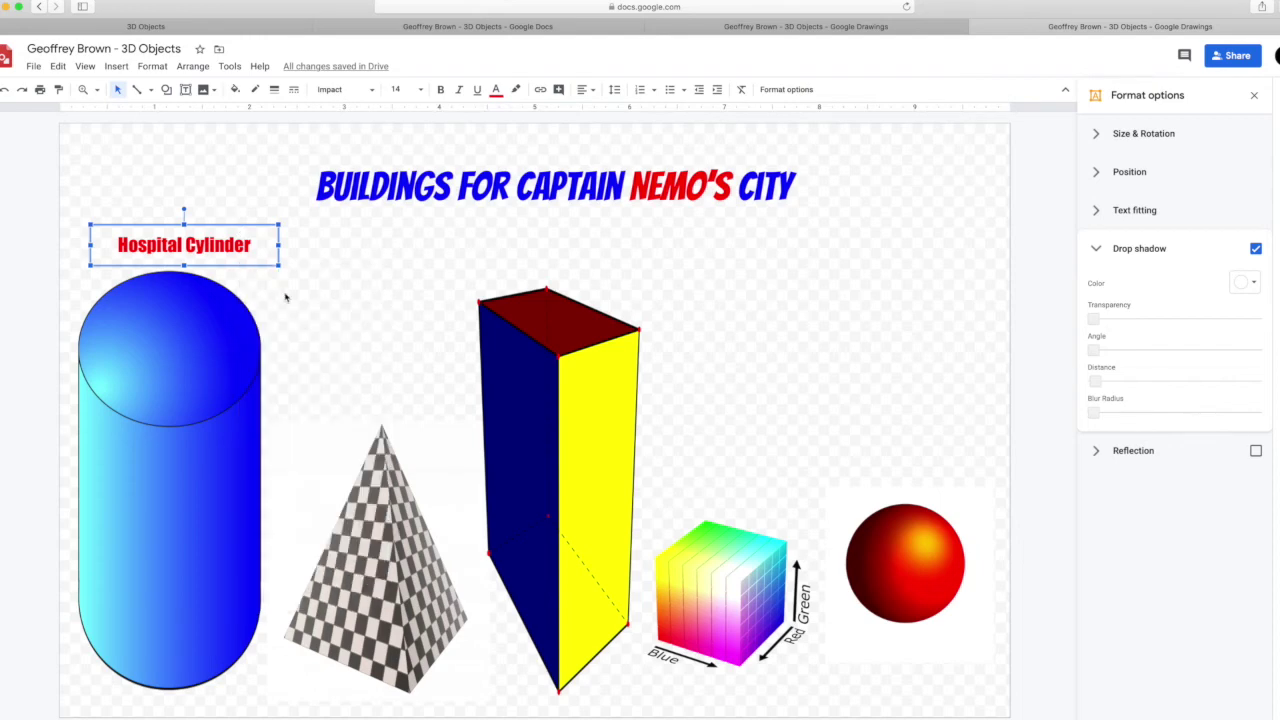
{"action": "right_click", "coordinate": [339, 368]}
{"action": "left_click", "coordinate": [375, 420]}
{"action": "right_click", "coordinate": [368, 386]}
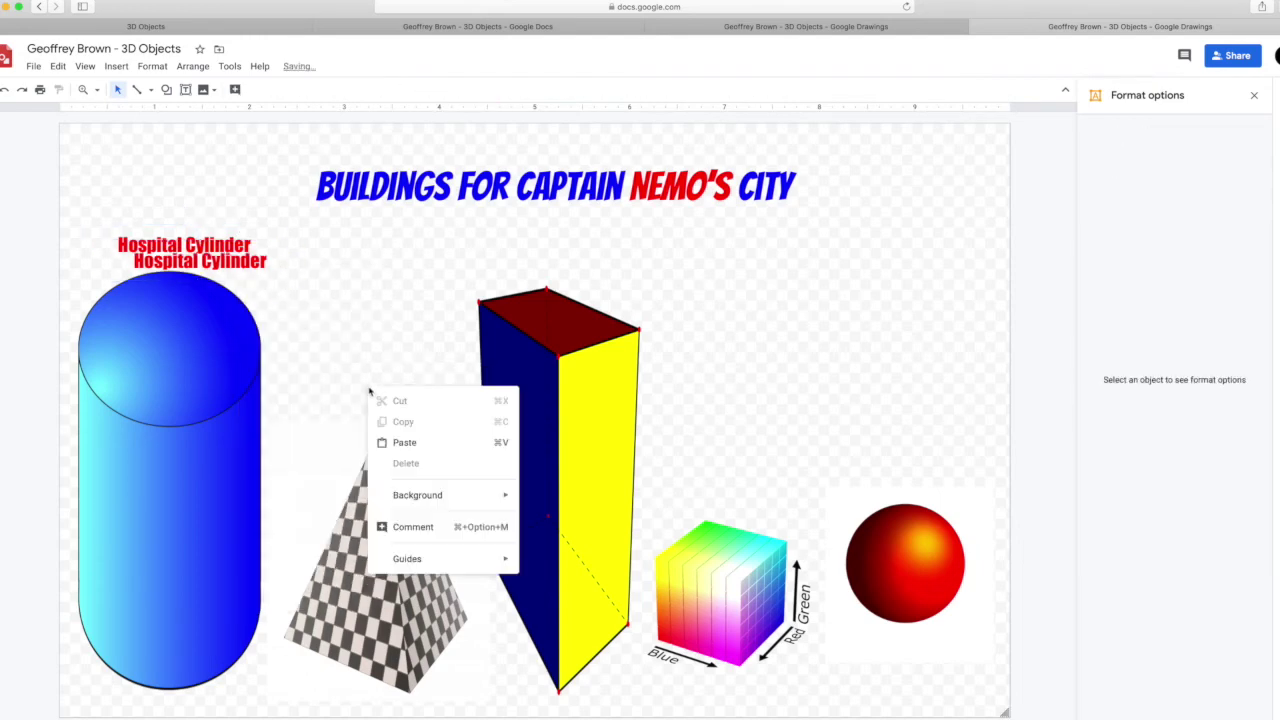
{"action": "left_click", "coordinate": [405, 442]}
{"action": "right_click", "coordinate": [368, 388]}
{"action": "left_click", "coordinate": [405, 442]}
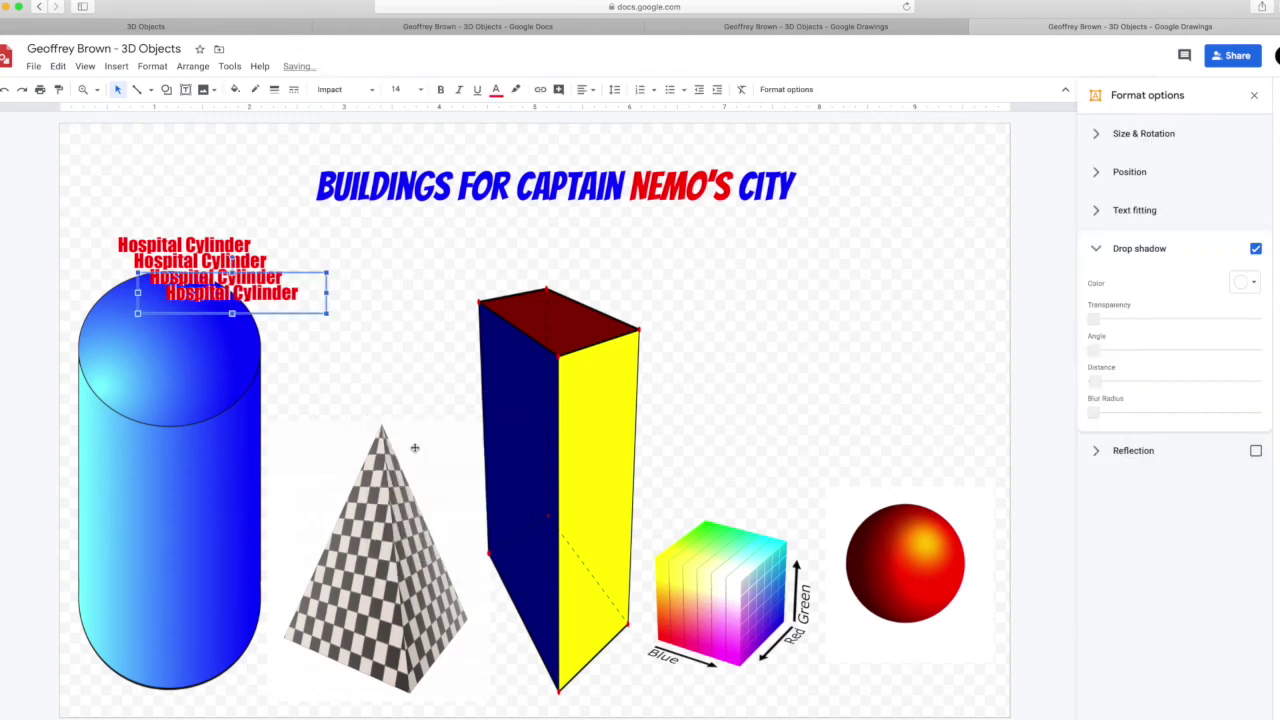
{"action": "right_click", "coordinate": [389, 416]}
{"action": "left_click", "coordinate": [425, 468]}
- Move the label copies above the pyramid, prism, cube and sphere, then start editing the cube's label
{"action": "left_click_drag", "start_coordinate": [291, 290], "coordinate": [423, 376]}
{"action": "left_click", "coordinate": [250, 293]}
{"action": "left_click_drag", "start_coordinate": [250, 293], "coordinate": [577, 261]}
{"action": "left_click", "coordinate": [218, 274]}
{"action": "left_click_drag", "start_coordinate": [225, 255], "coordinate": [745, 461]}
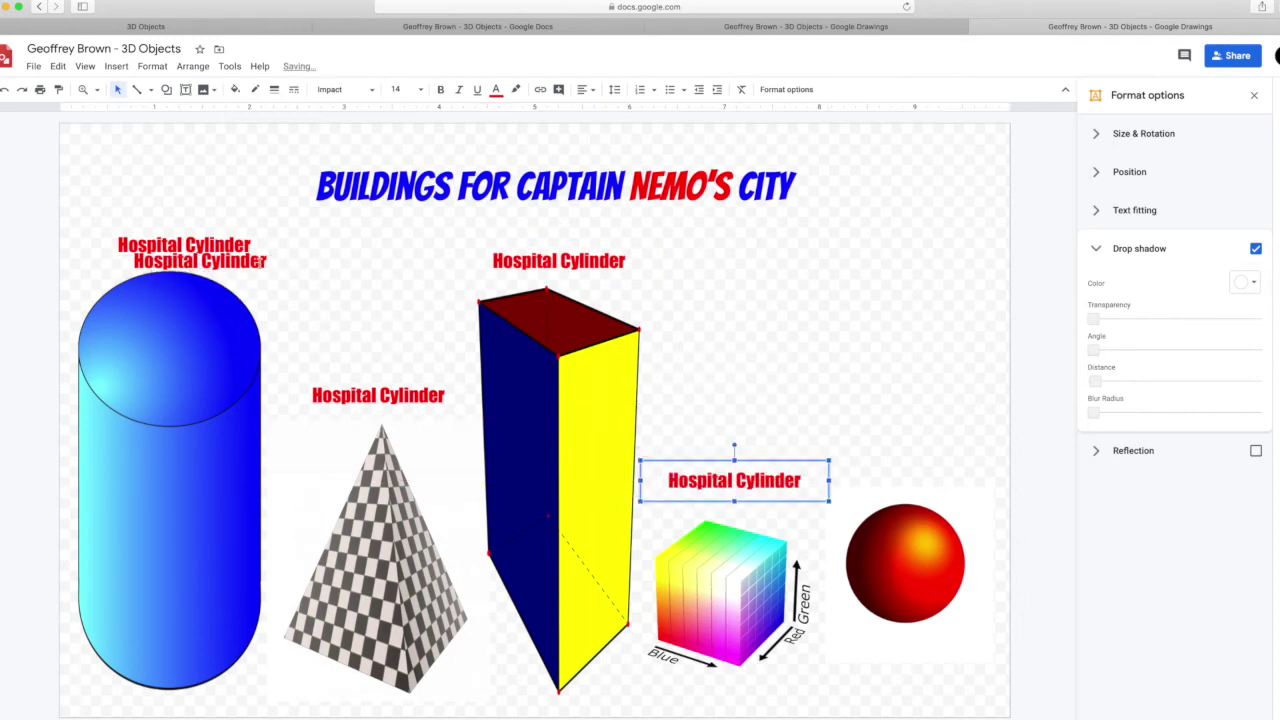
{"action": "left_click", "coordinate": [260, 261]}
{"action": "left_click_drag", "start_coordinate": [263, 242], "coordinate": [969, 462]}
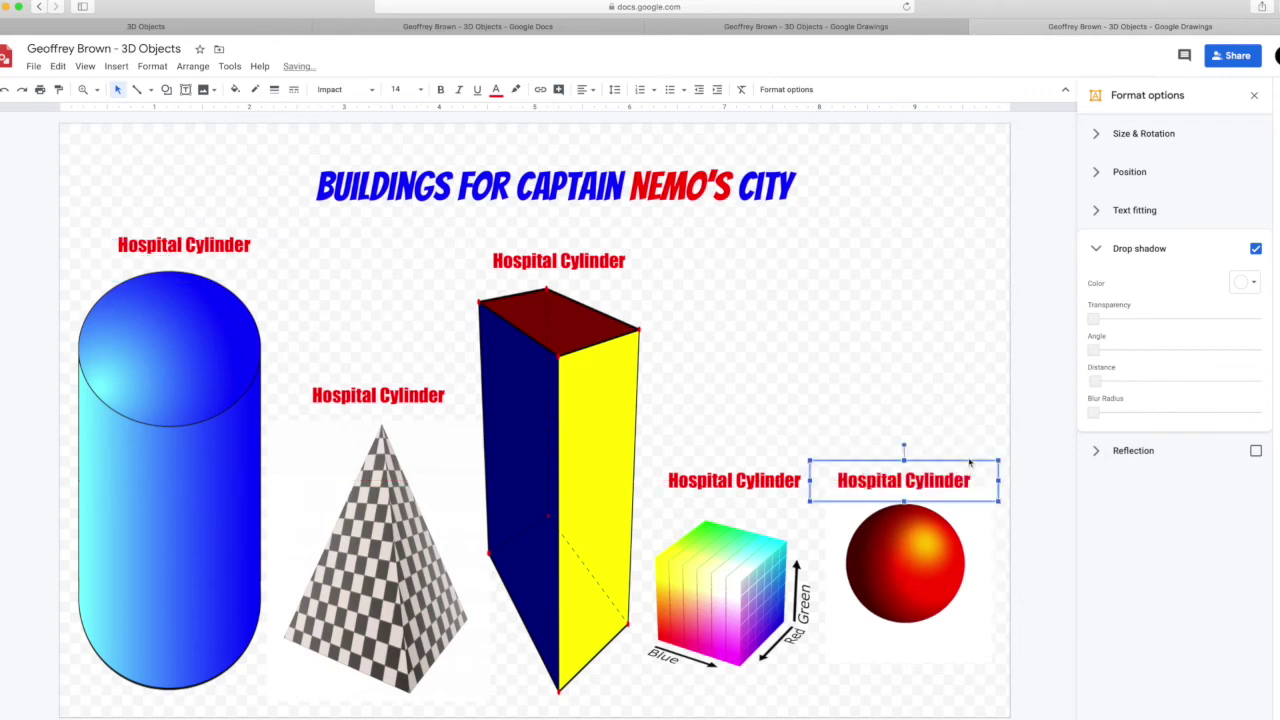
{"action": "left_click", "coordinate": [768, 480]}
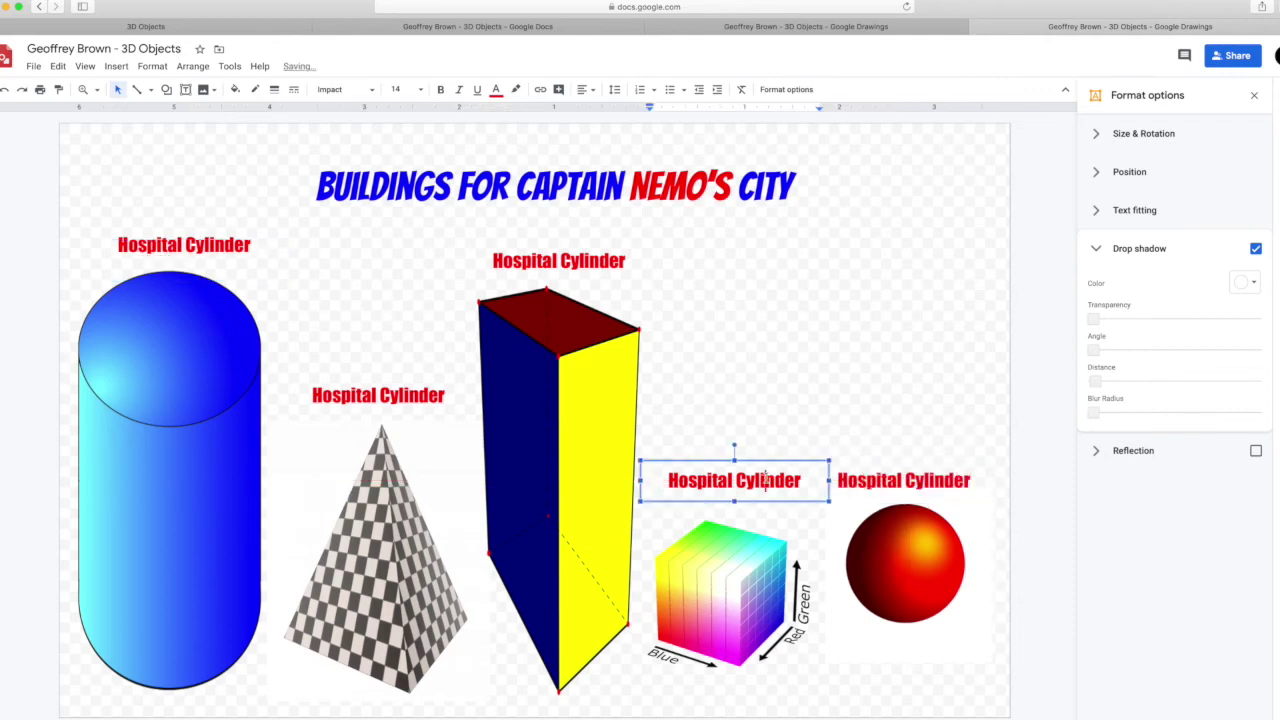
{"action": "left_click_drag", "start_coordinate": [768, 480], "coordinate": [766, 485]}
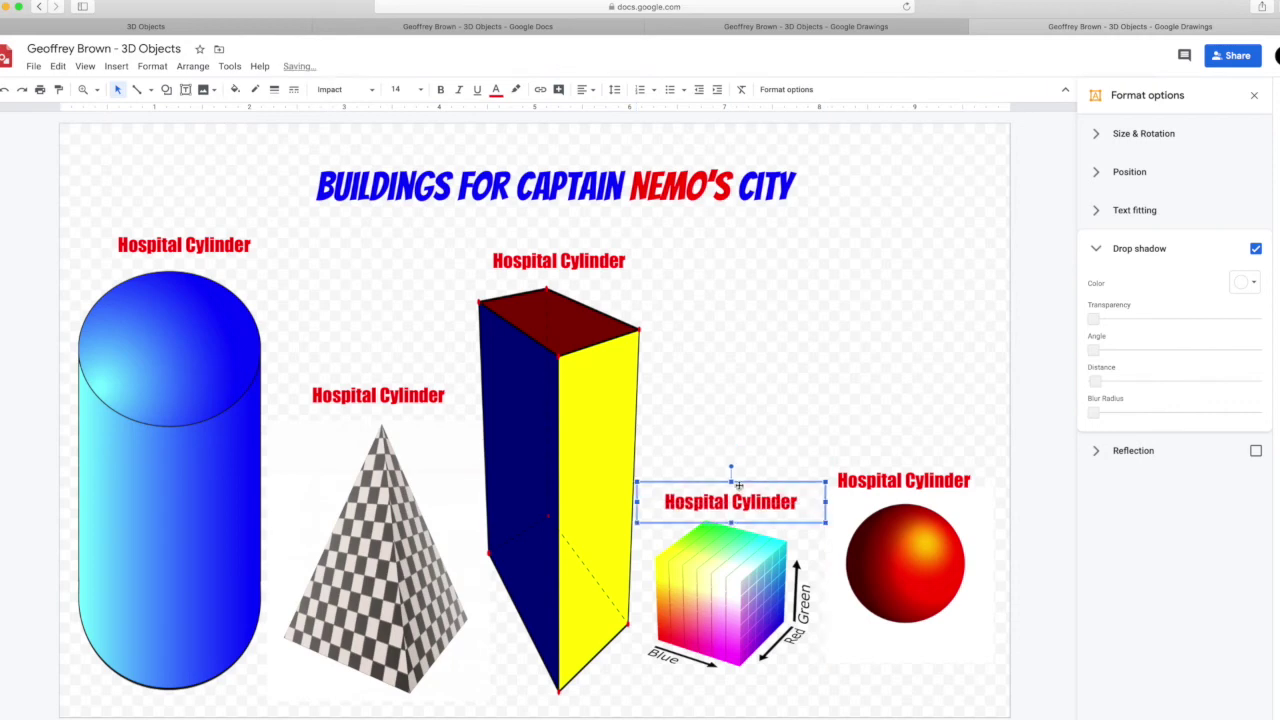
{"action": "left_click", "coordinate": [731, 500]}
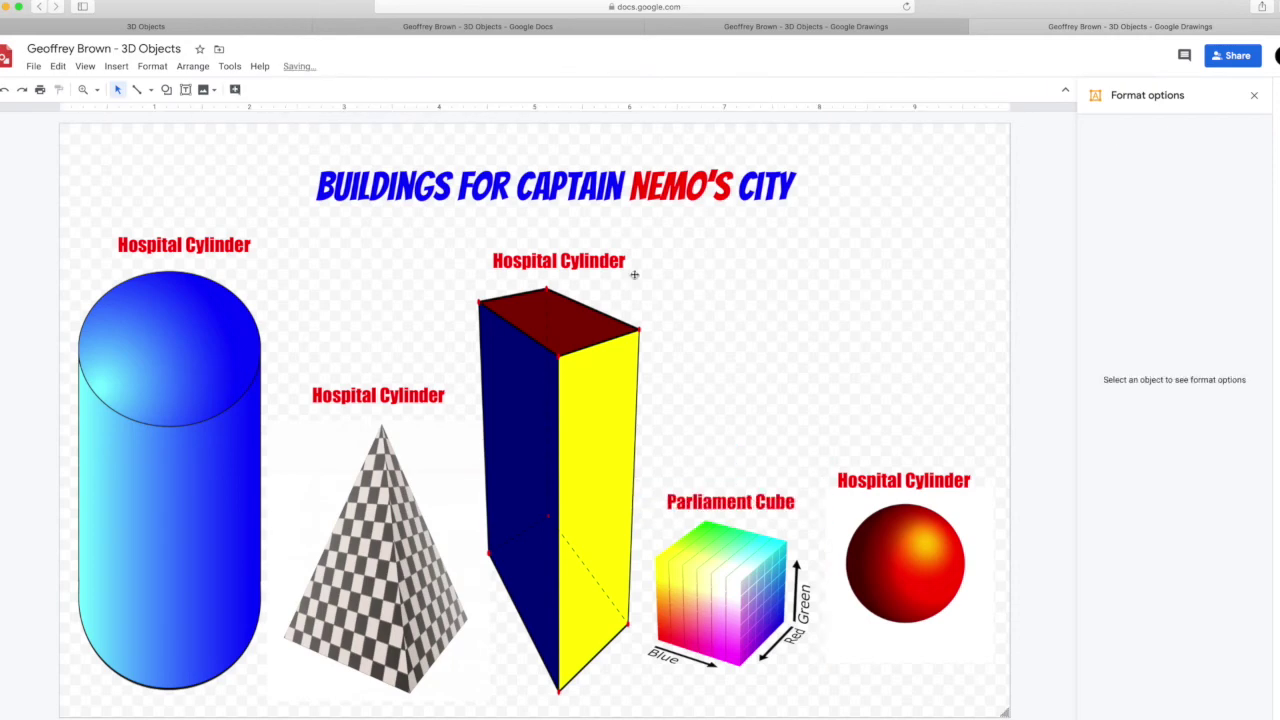
- Change the prism's label from 'Hospital Cylinder' to 'Supermarket Prism'
{"action": "double_click", "coordinate": [631, 262]}
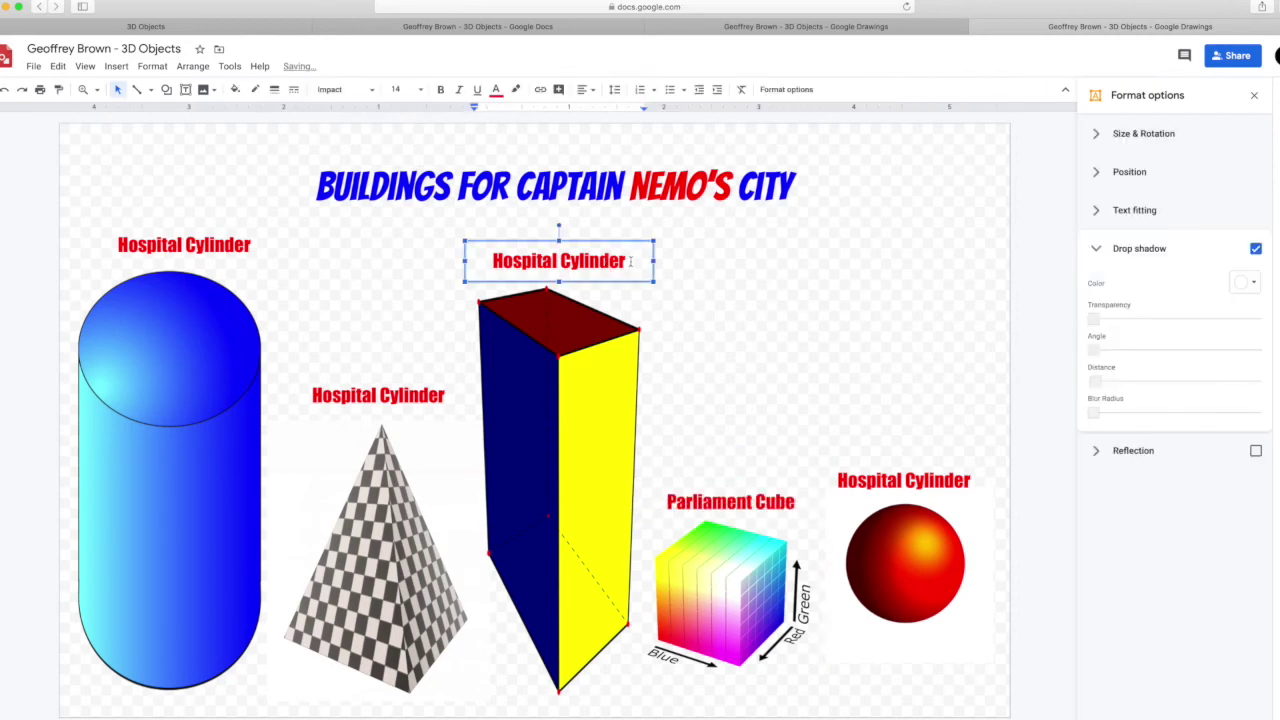
{"action": "key", "text": "alt+Left"}
{"action": "key", "text": "shift+Left"}
{"action": "key", "text": "shift+Left"}
{"action": "key", "text": "shift+Left"}
{"action": "key", "text": "shift+Left"}
{"action": "key", "text": "shift+Left"}
{"action": "key", "text": "shift+Left"}
{"action": "key", "text": "shift+Left"}
{"action": "key", "text": "shift+Left"}
{"action": "key", "text": "shift+Left"}
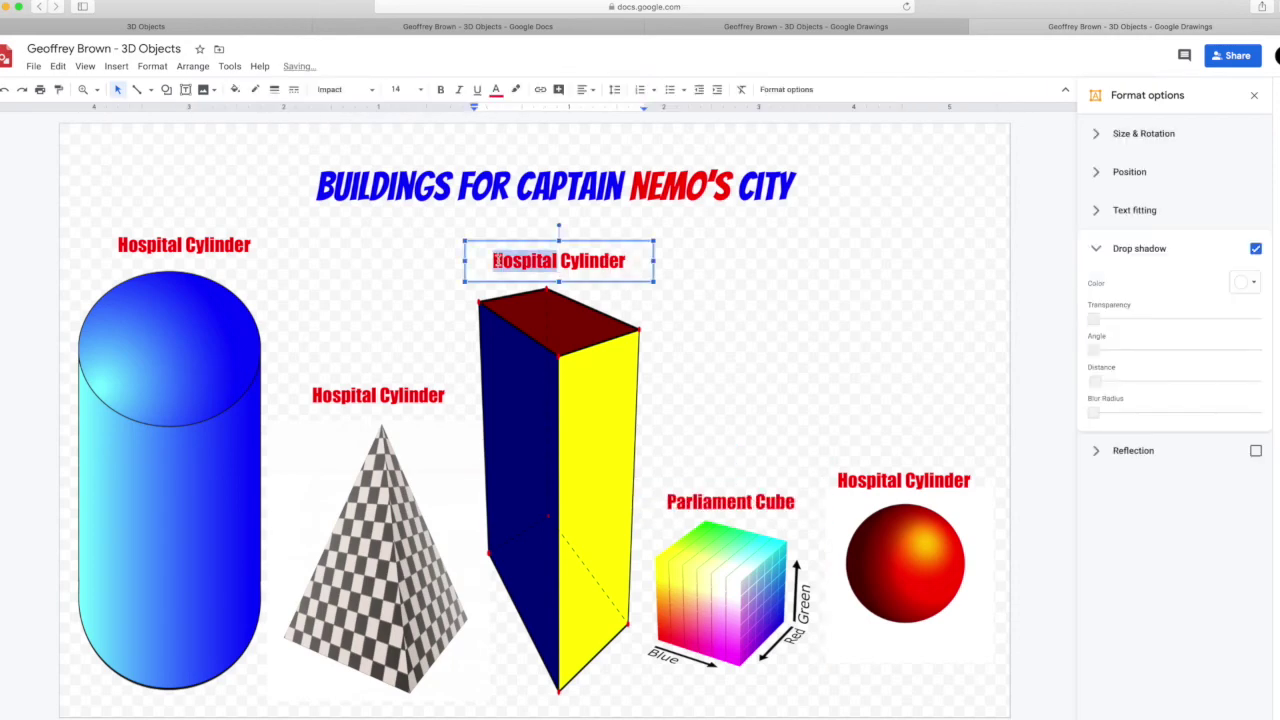
{"action": "type", "text": "Supermarket"}
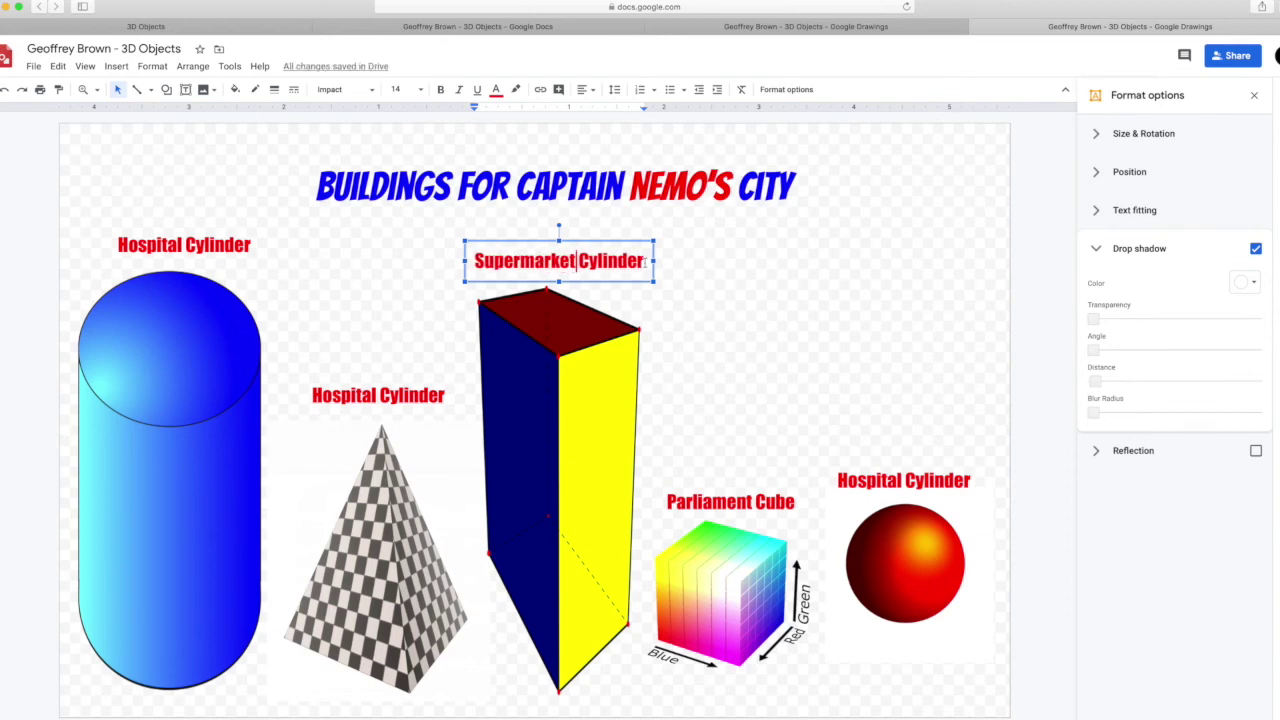
{"action": "left_click_drag", "start_coordinate": [644, 260], "coordinate": [582, 260]}
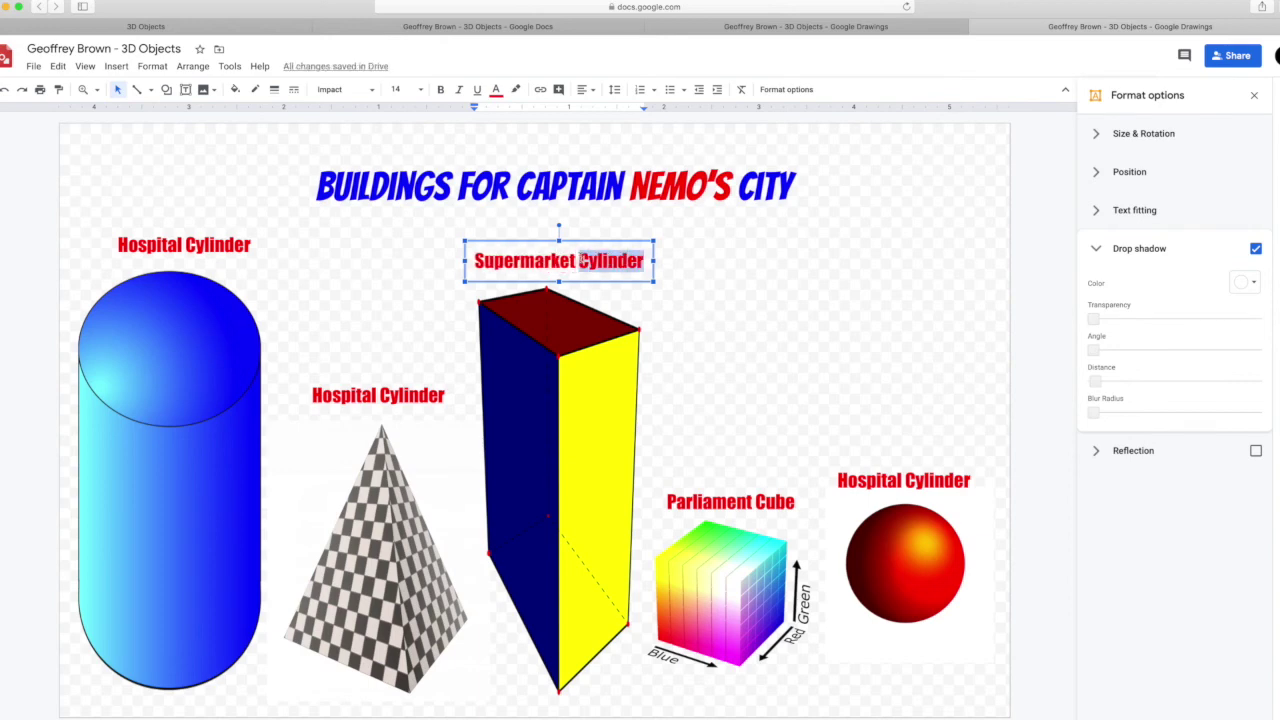
{"action": "type", "text": "Prism"}
- Relabel the pyramid 'Entertainment Pyramid', widening and re-centring the box so it fits one line
{"action": "left_click_drag", "start_coordinate": [446, 394], "coordinate": [312, 395]}
{"action": "type", "text": "Entertainment"}
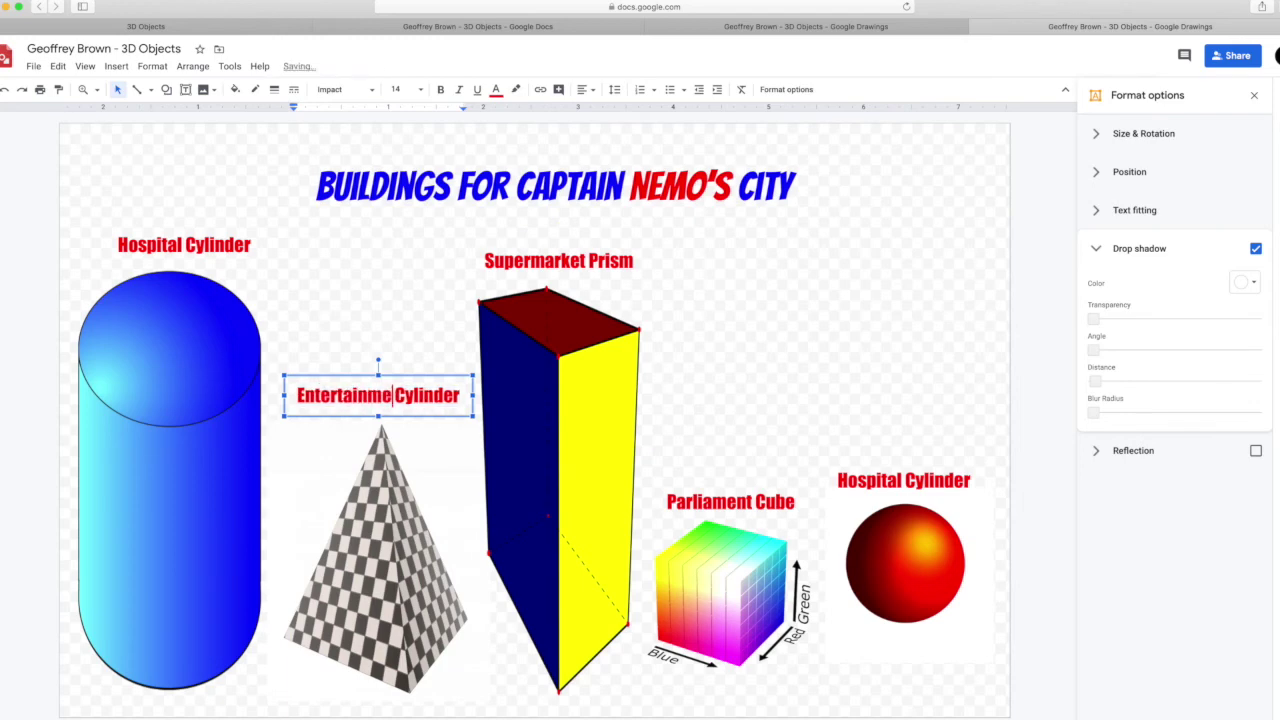
{"action": "double_click", "coordinate": [378, 416]}
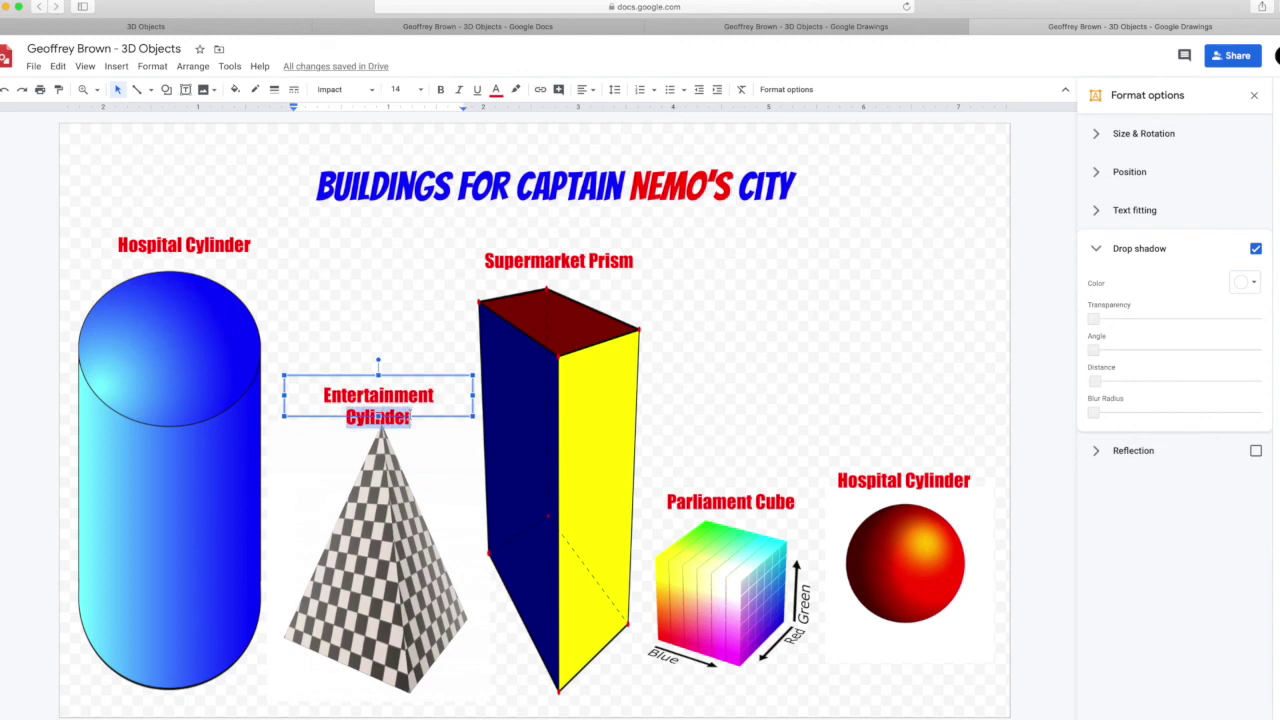
{"action": "type", "text": "Pyramid"}
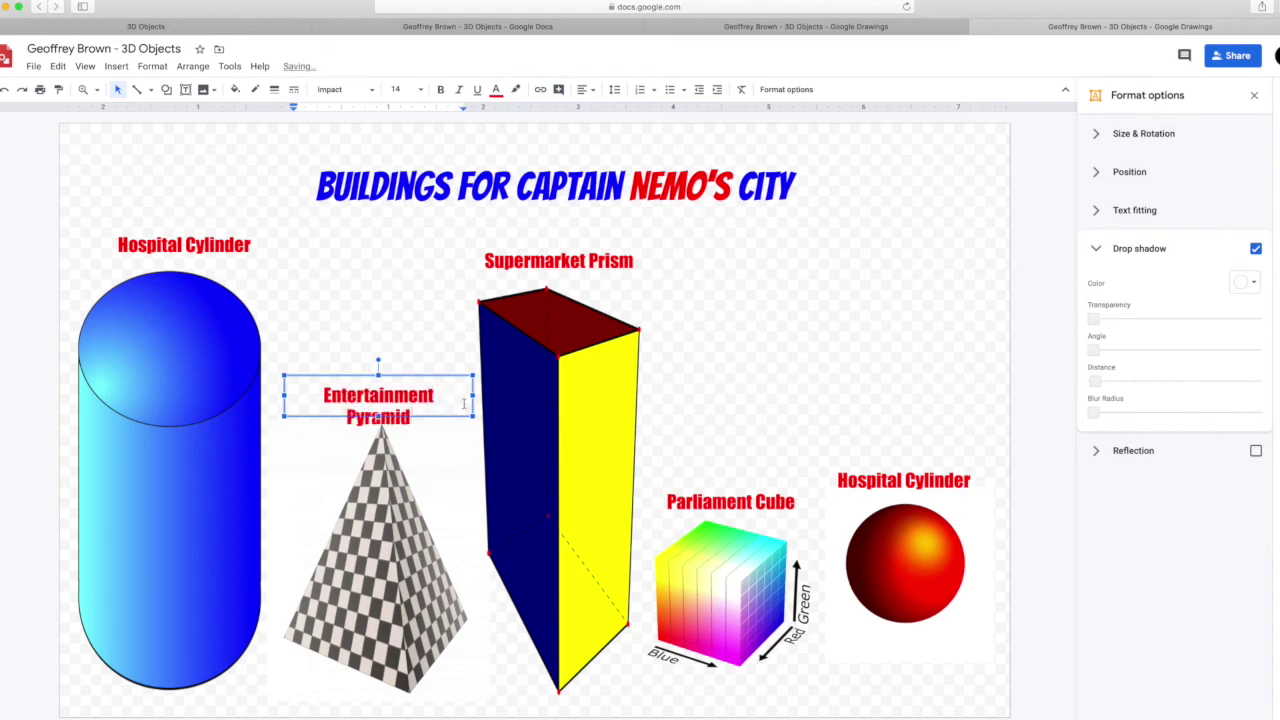
{"action": "left_click_drag", "start_coordinate": [473, 395], "coordinate": [482, 395]}
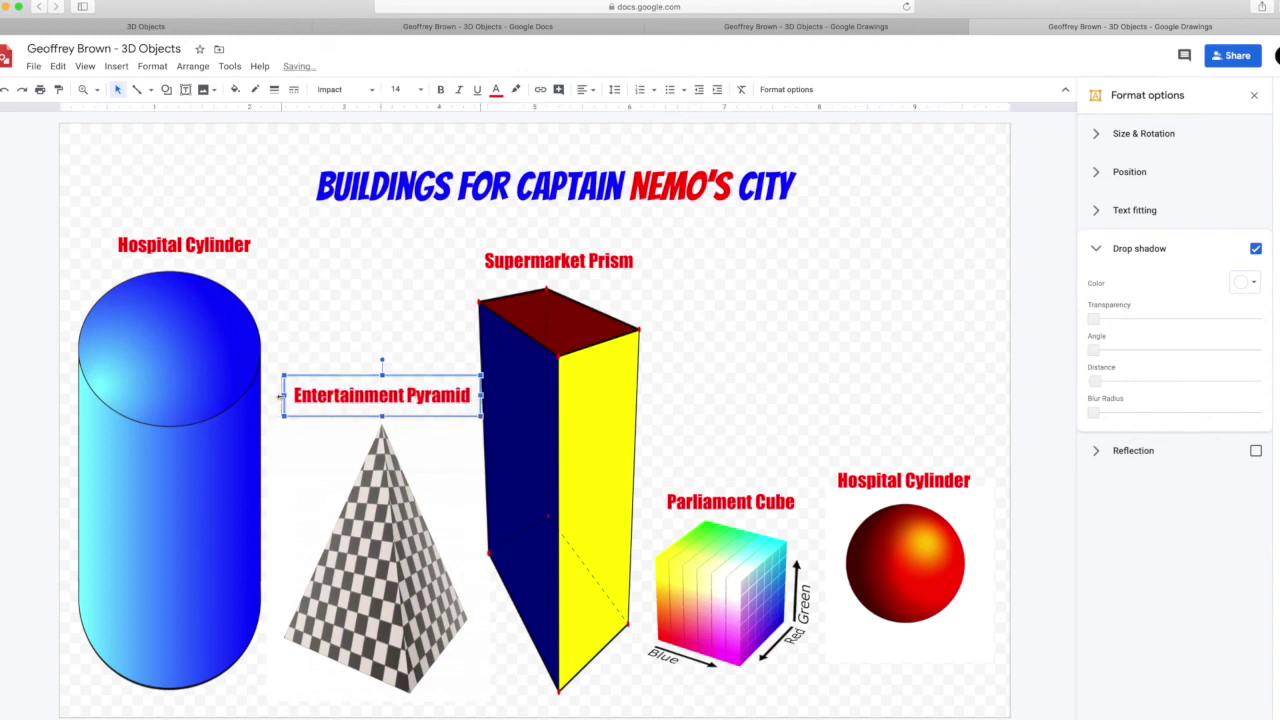
{"action": "left_click_drag", "start_coordinate": [281, 396], "coordinate": [276, 396]}
- Select all of the text in the sphere's label
{"action": "left_click", "coordinate": [836, 484]}
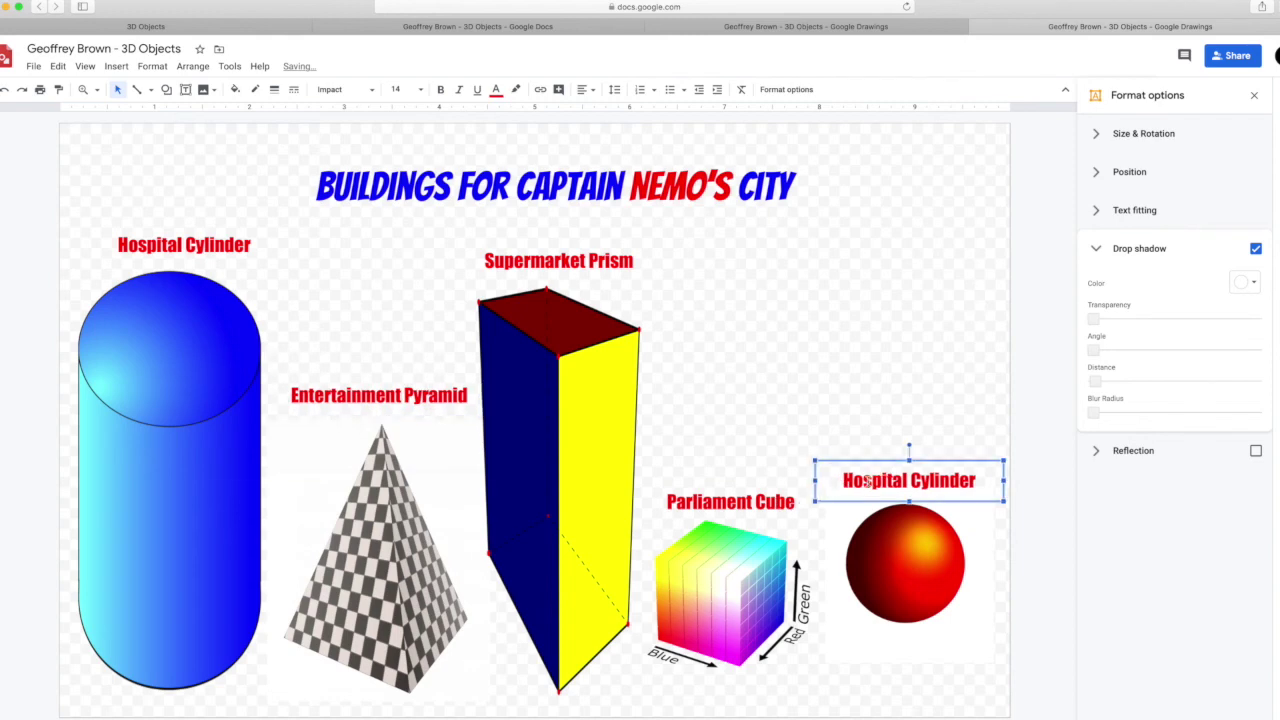
{"action": "left_click", "coordinate": [984, 480]}
{"action": "left_click_drag", "start_coordinate": [842, 481], "coordinate": [976, 482]}
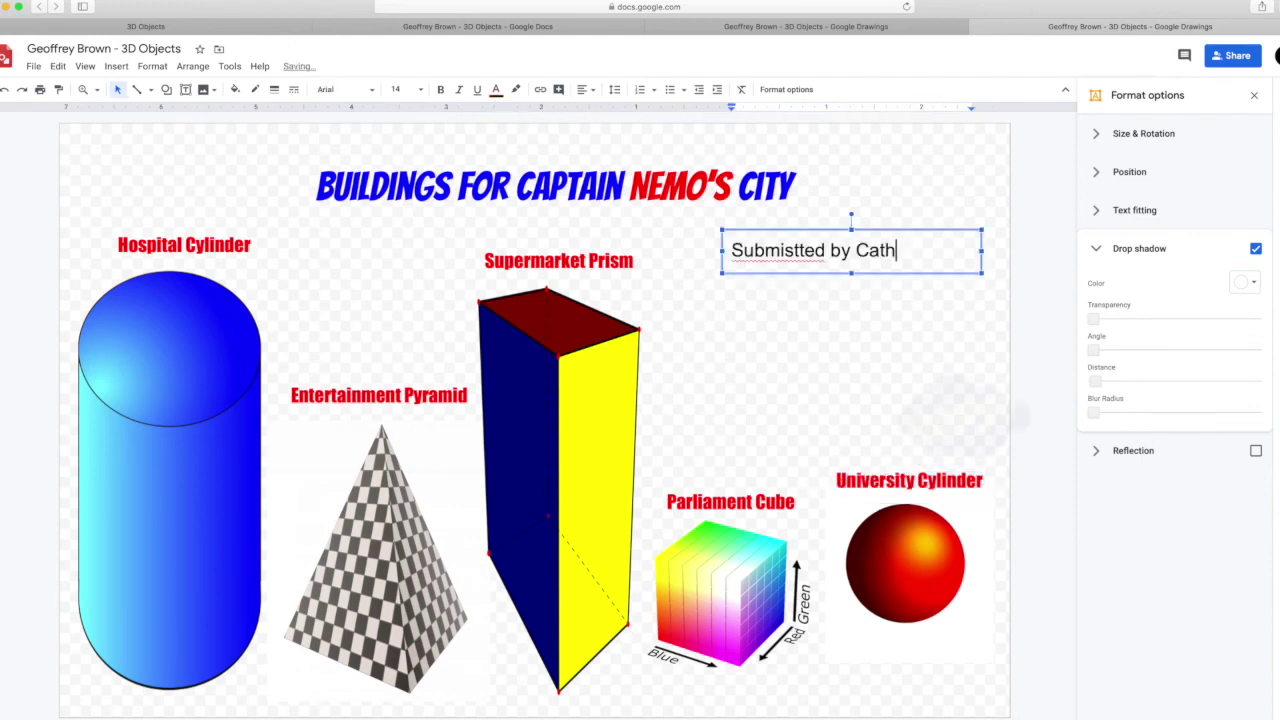
- Finish typing the author's name in the credit and move it to the bottom below the shapes
{"action": "type", "text": "y Cathy"}
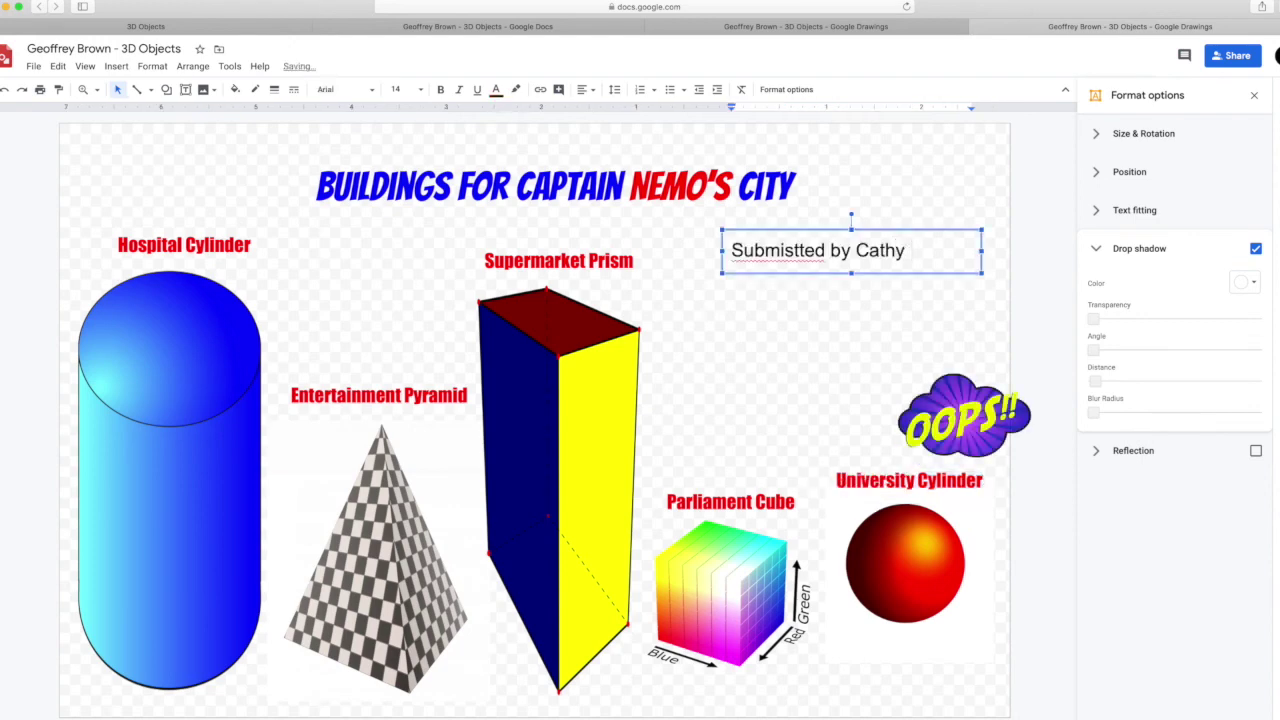
{"action": "type", "text": "Brown 3"}
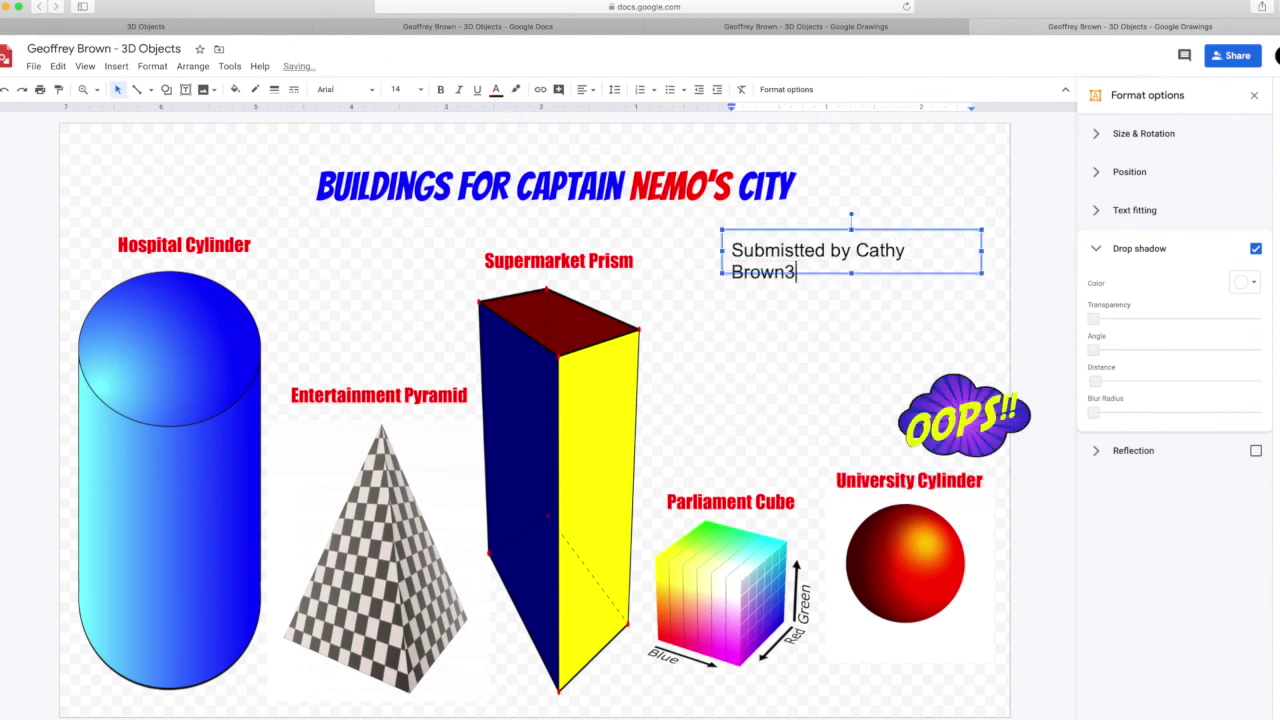
{"action": "type", "text": "K"}
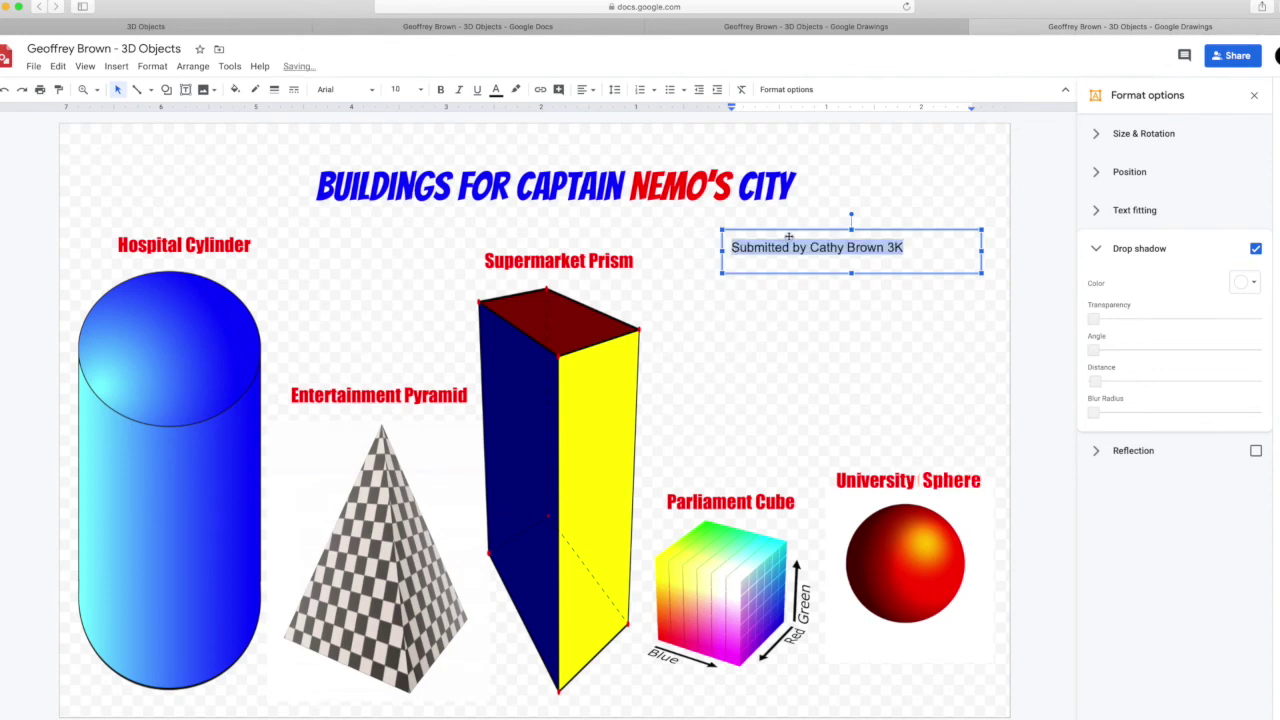
{"action": "left_click_drag", "start_coordinate": [793, 231], "coordinate": [810, 663]}
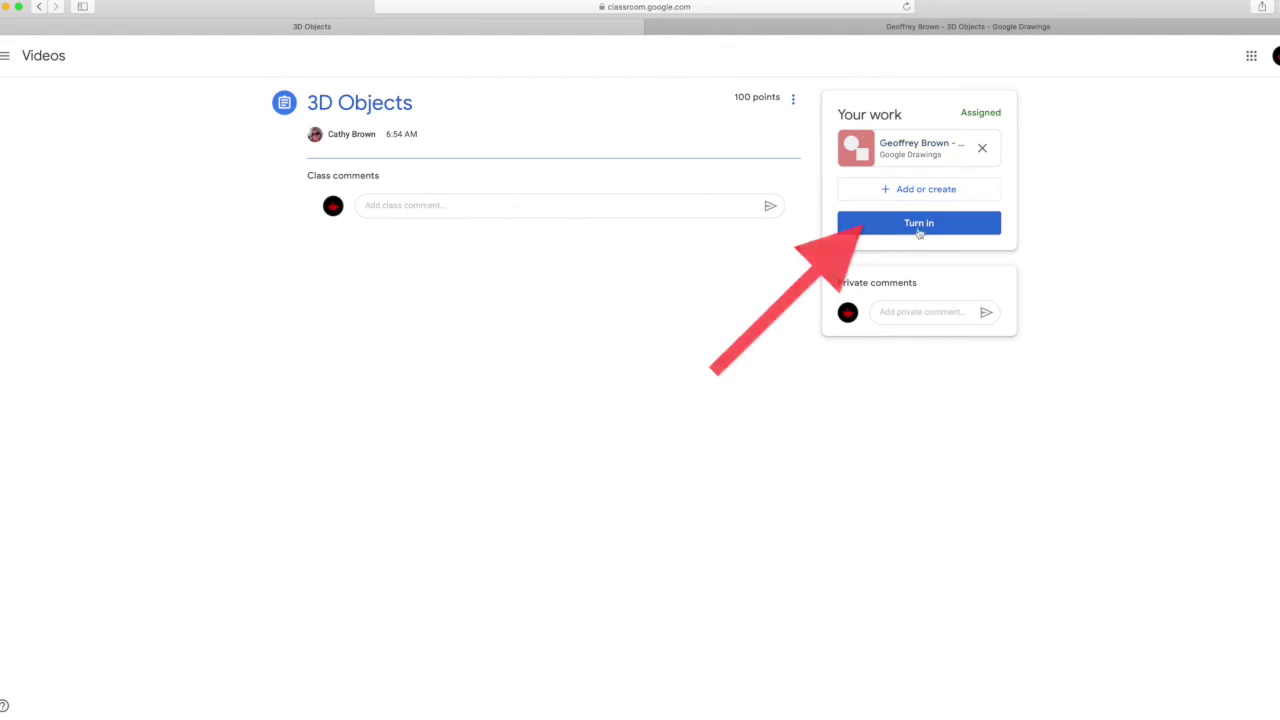
- Turn in the 3D Objects assignment with its one attached drawing and confirm
{"action": "left_click", "coordinate": [916, 223]}
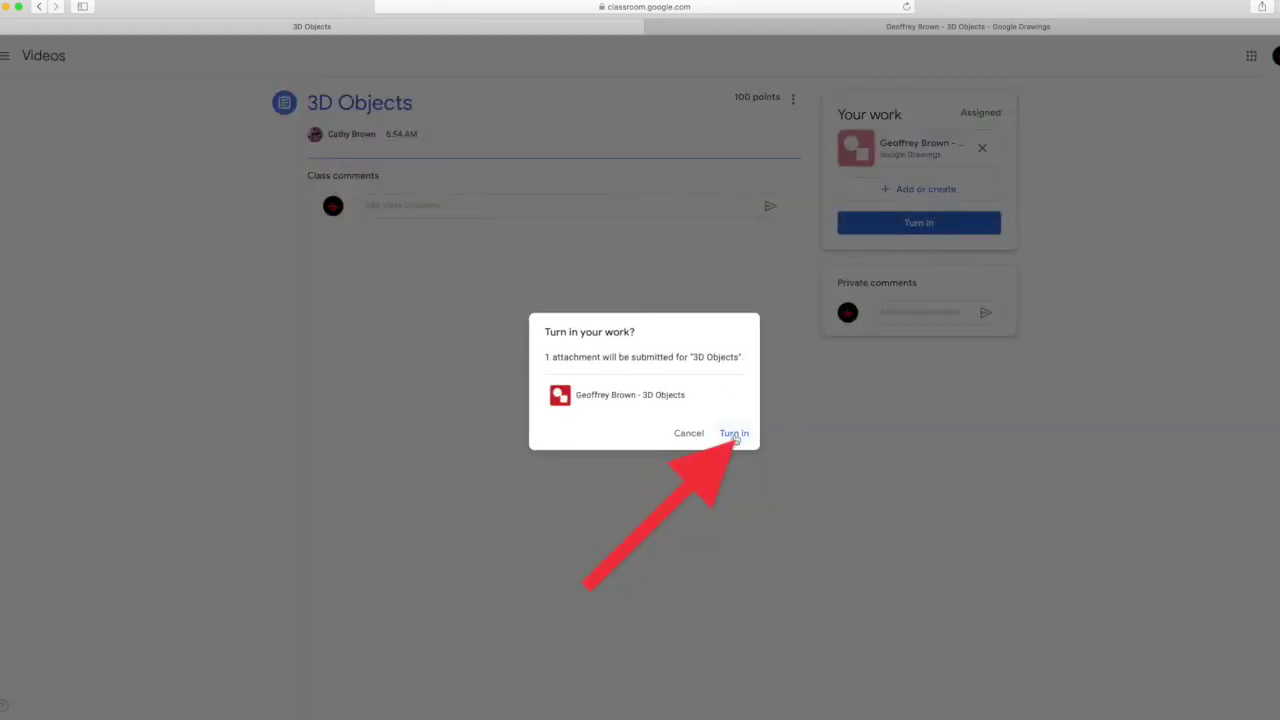
{"action": "left_click", "coordinate": [734, 434]}
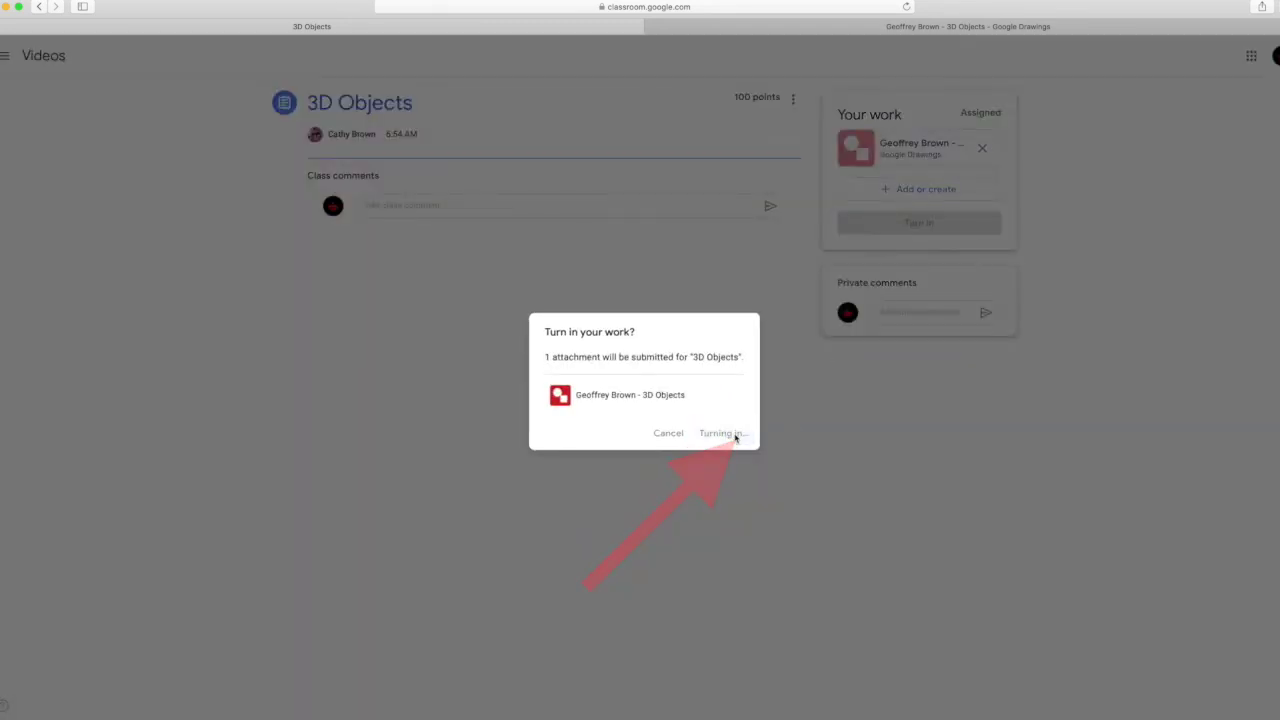